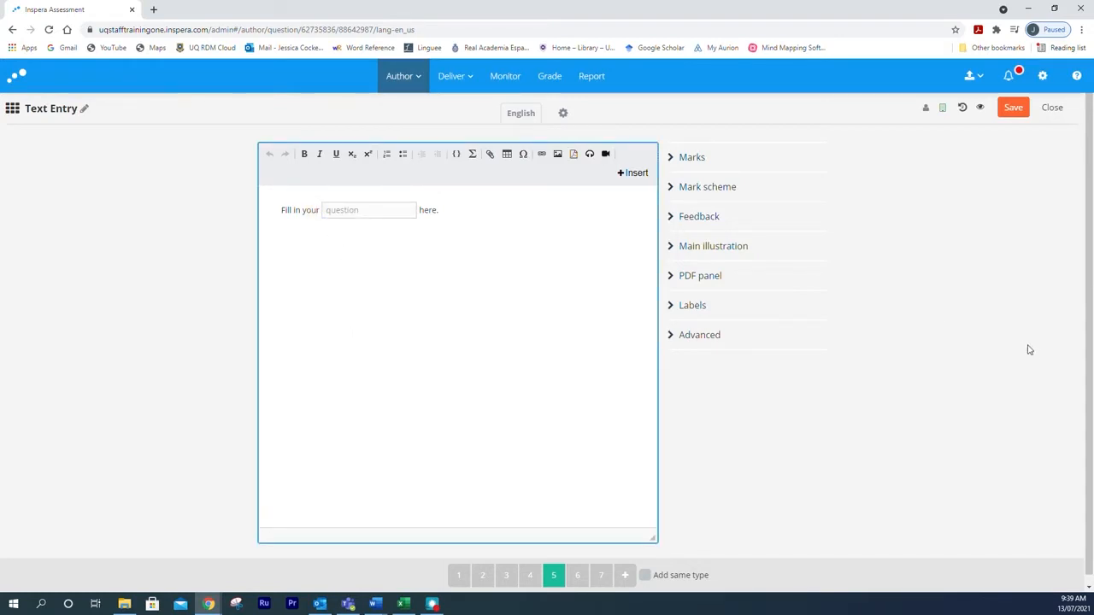
Replace "Fill in your" before the answer field with "Réponse : Non, mais ils se réveillent très tôt le matin. Et donc moi aussi, je".
key(alt+Tab)
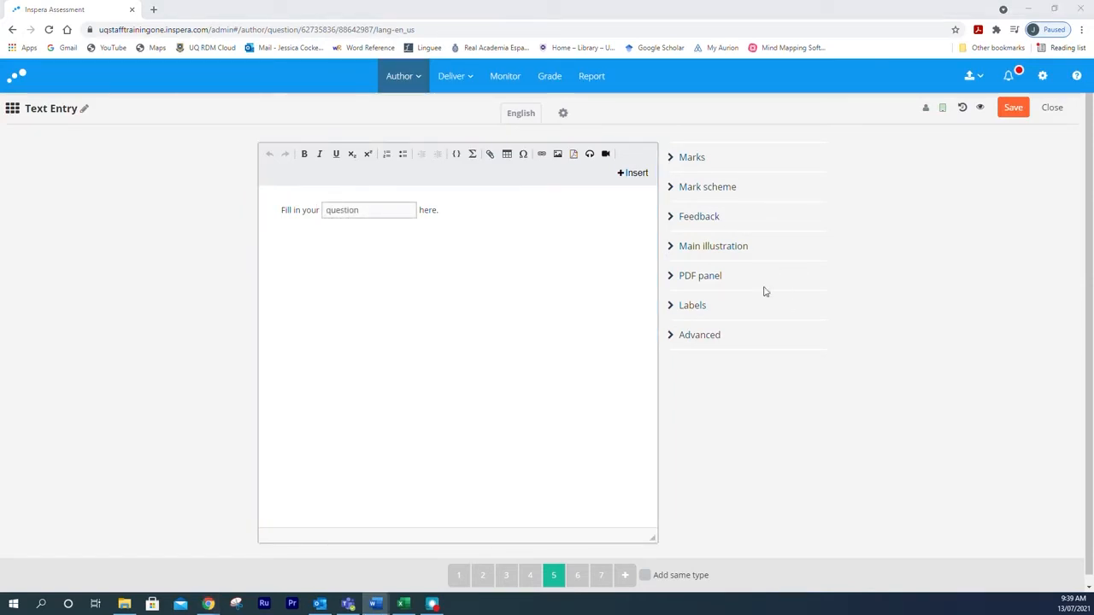
click(538, 257)
drag(278, 210, 319, 211)
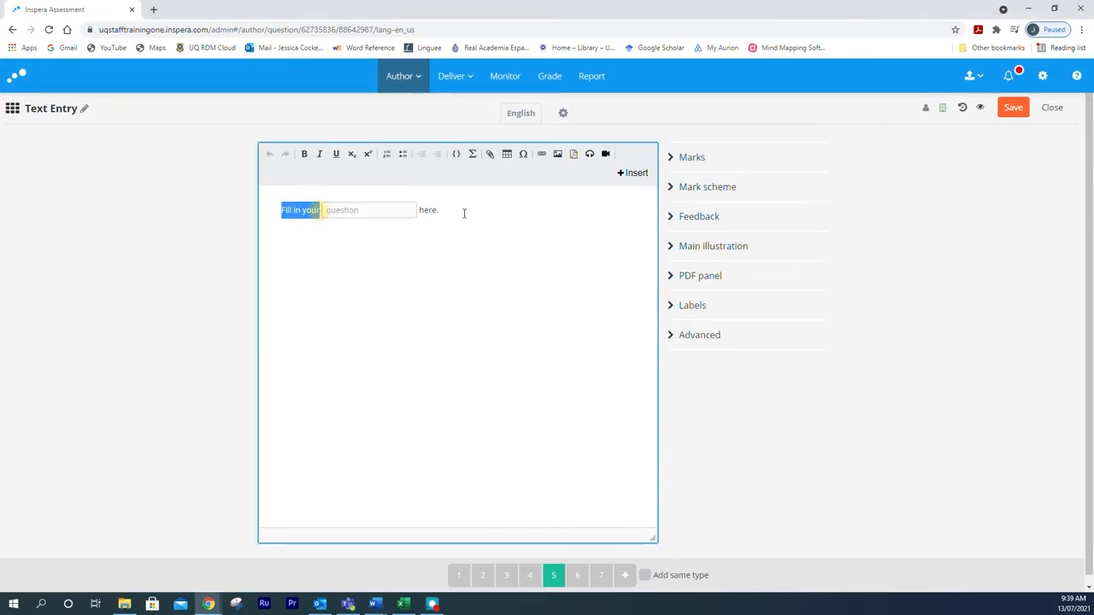
text(Réponse : Non, mais ils se réveillent très tôt le matin. Et donc moi aussi, je)
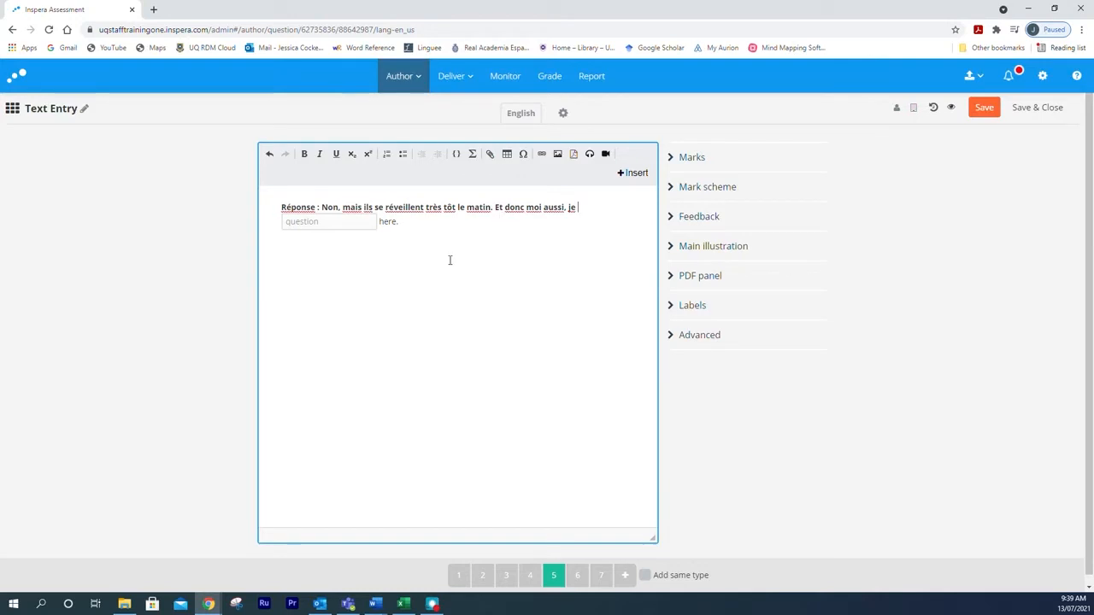
Replace the placeholder word "here." after the answer field with "à 5h.".
key(alt+Tab)
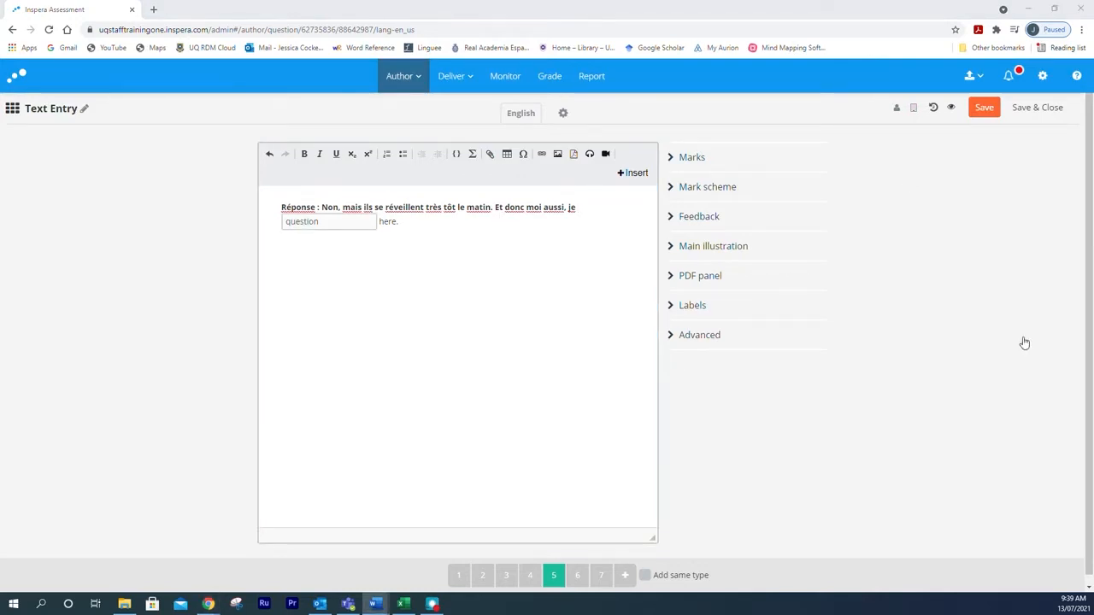
click(384, 224)
double_click(388, 222)
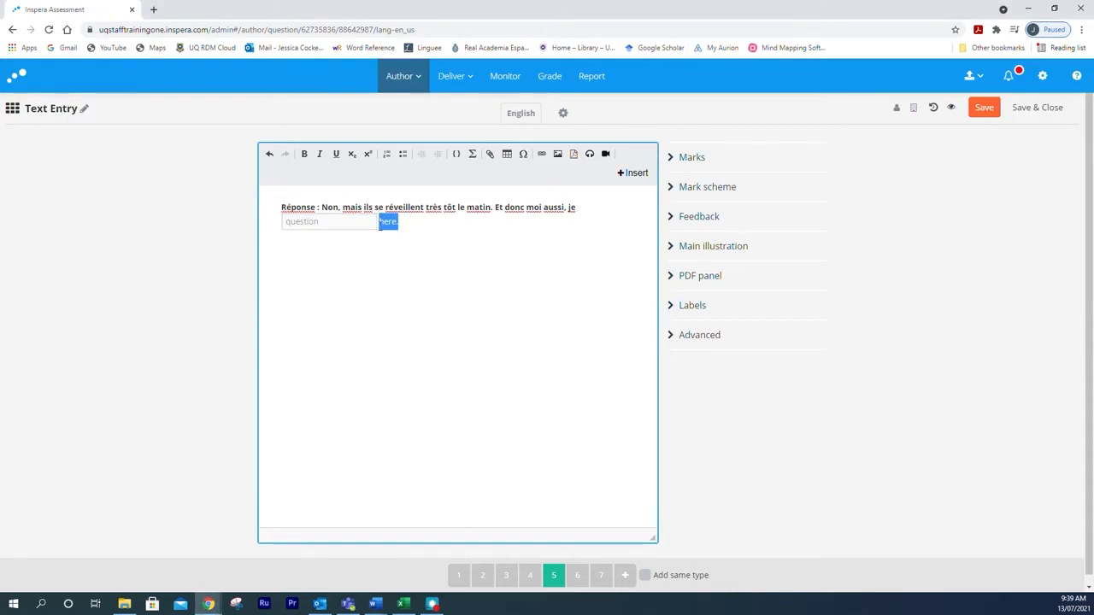
text(à 5h.)
Set the answer field's expected length to 10 characters and close its settings.
click(360, 230)
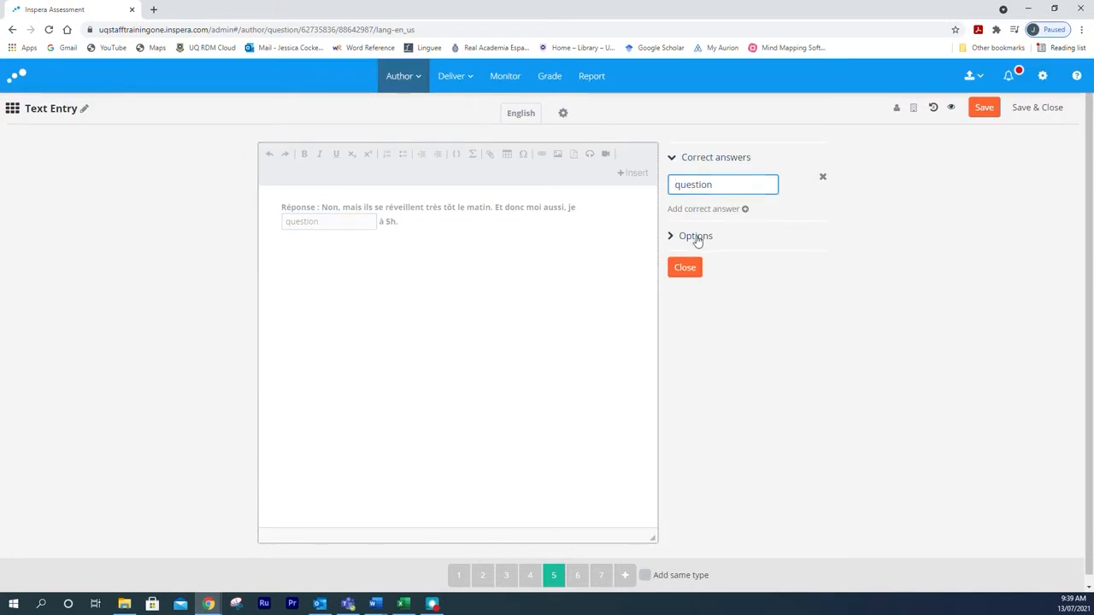
click(697, 237)
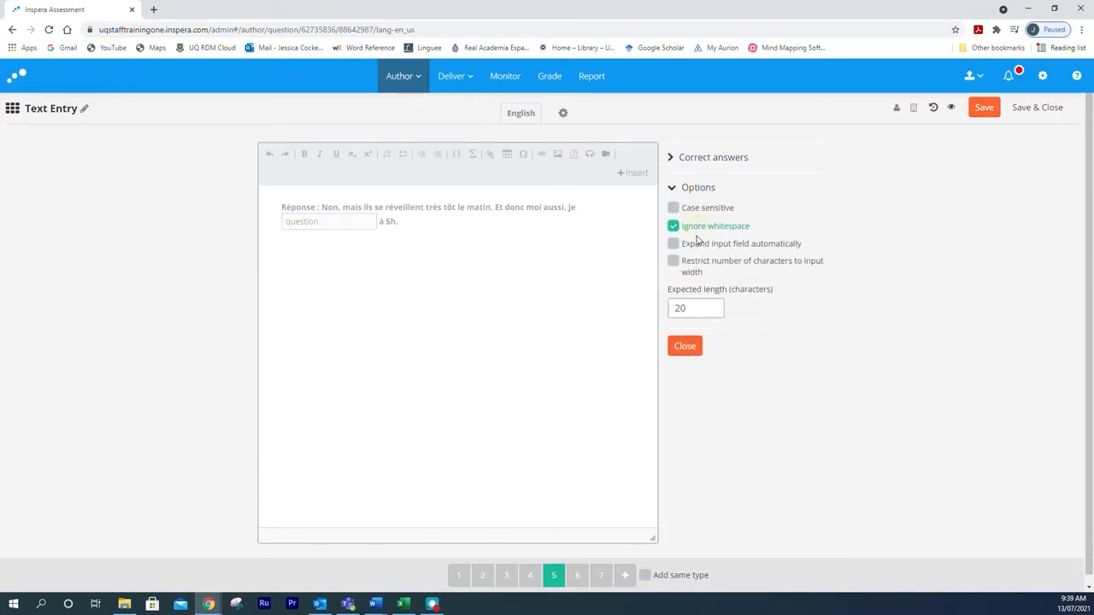
click(719, 313)
click(719, 313)
click(719, 313)
click(719, 313)
click(719, 313)
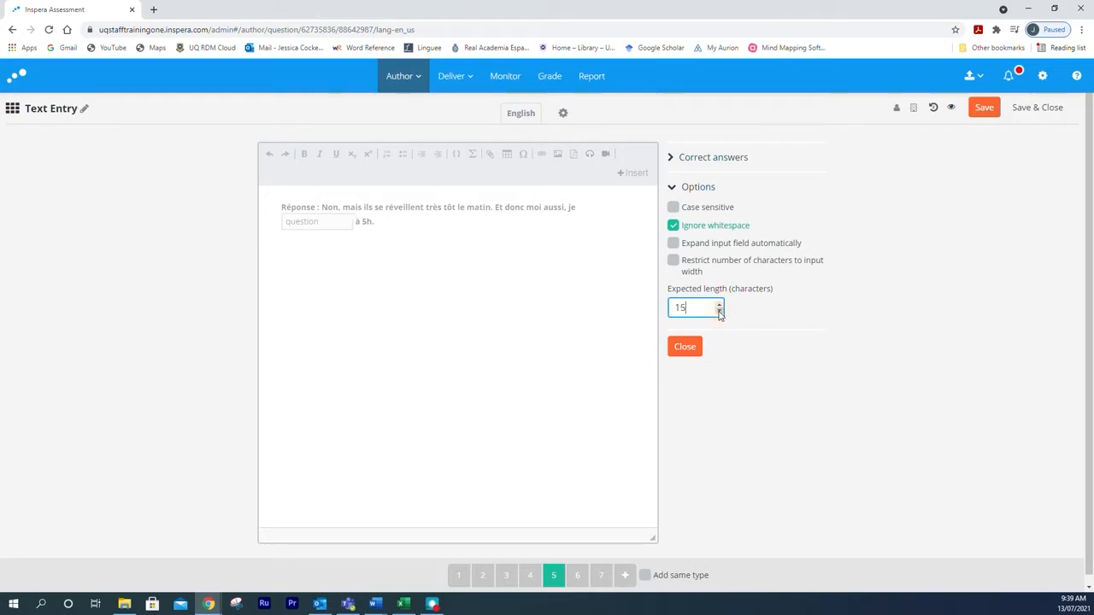
click(719, 313)
click(719, 313)
click(719, 313)
click(719, 313)
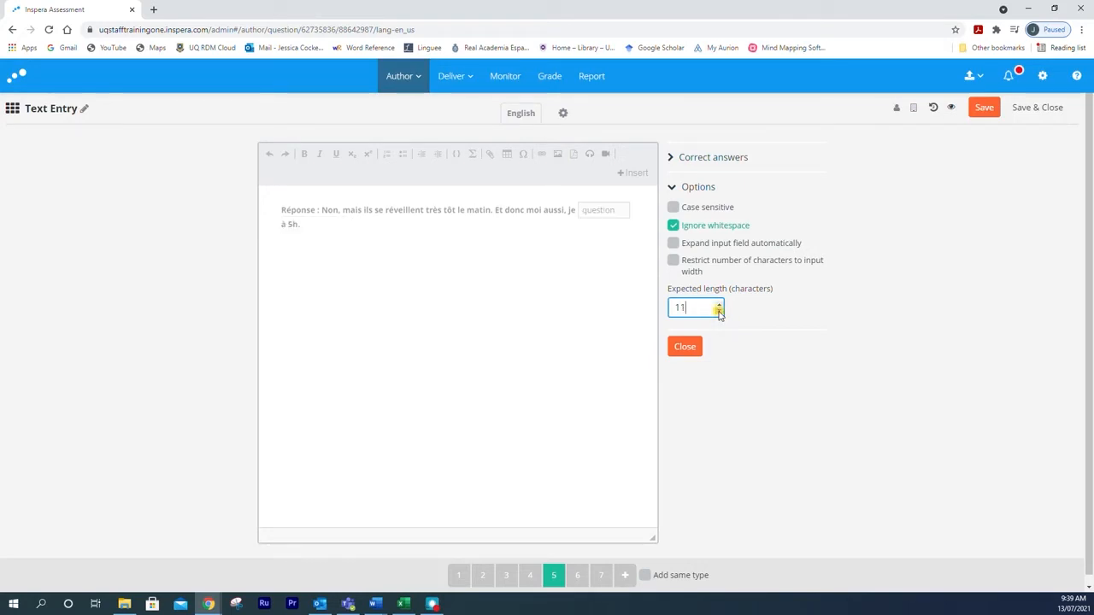
click(719, 313)
click(552, 271)
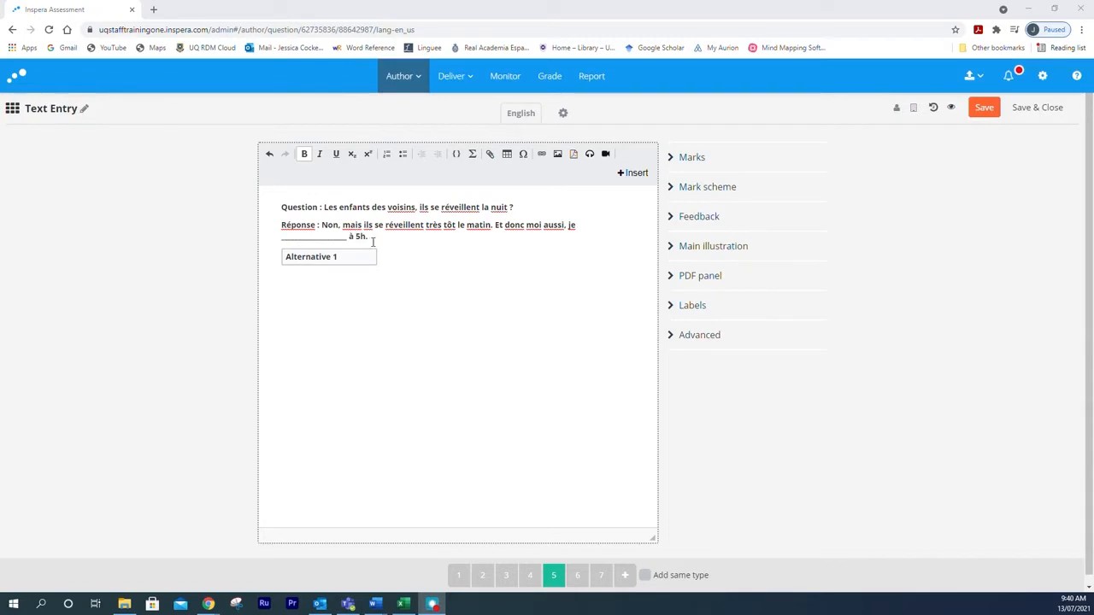
Move "à 5h." behind the Alternative 1 answer field and delete the underscore blank after "je".
drag(373, 242, 352, 240)
key(ctrl+x)
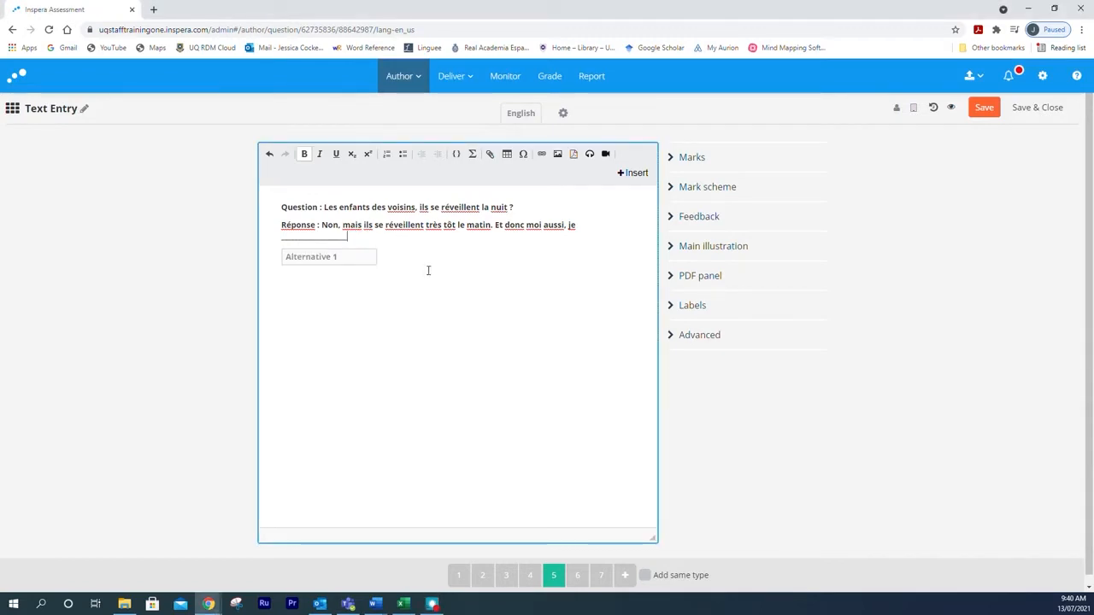
click(430, 256)
key(ctrl+v)
click(382, 258)
click(442, 250)
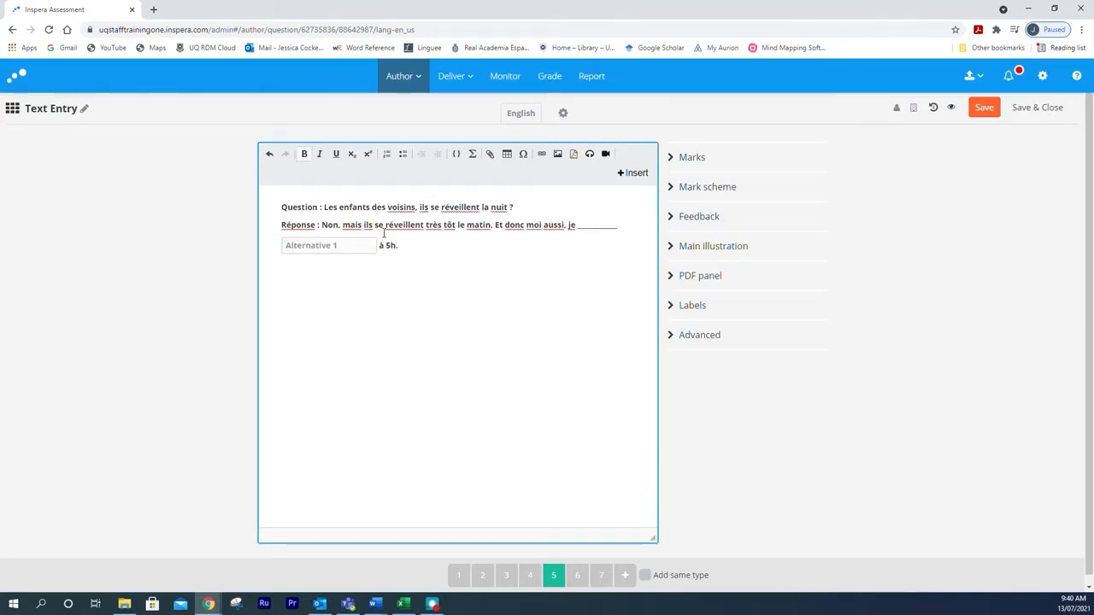
key(BackSpace)
key(BackSpace)
key(BackSpace)
Shorten the expected length of the Alternative 1 answer field and close its settings.
click(339, 253)
click(693, 236)
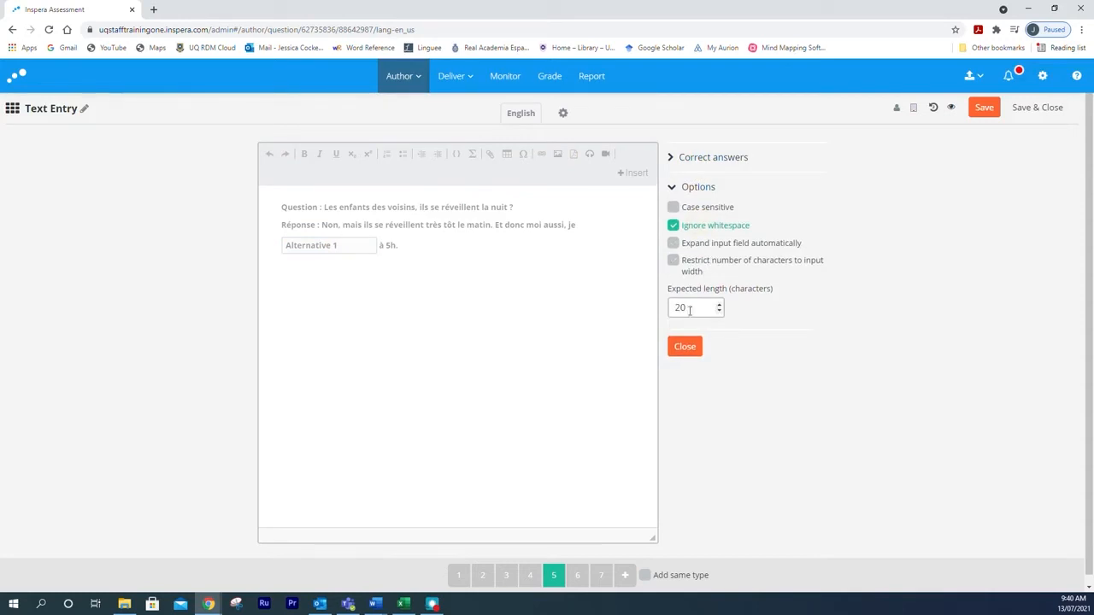
click(719, 311)
click(719, 311)
click(719, 311)
click(719, 311)
click(719, 311)
click(719, 311)
click(721, 311)
click(721, 312)
click(720, 311)
click(524, 289)
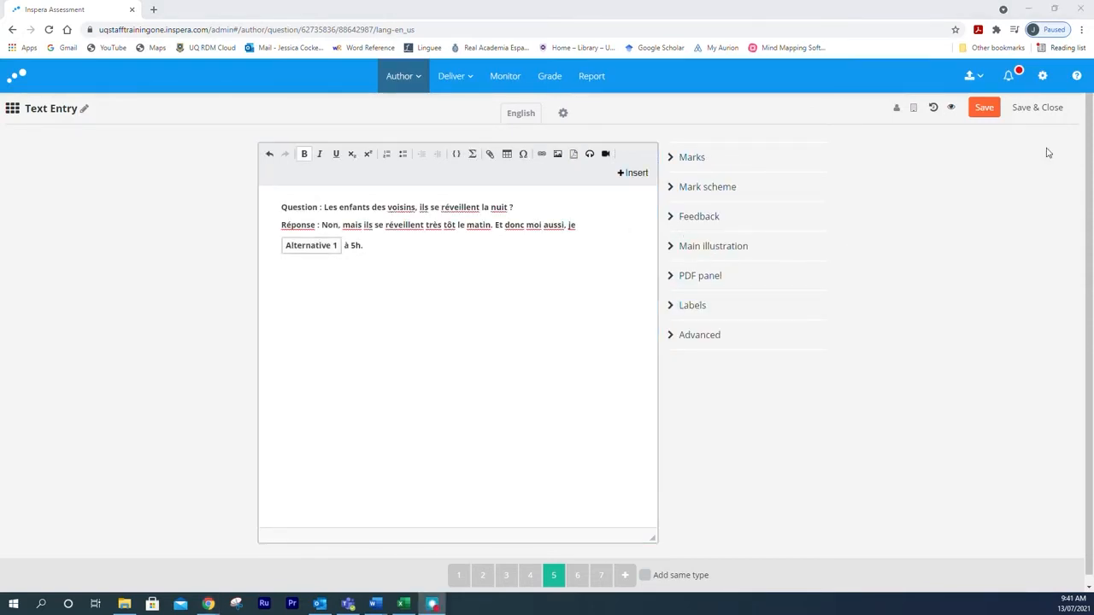
Save the Text Entry question and open question 6, the In line choice question.
click(579, 577)
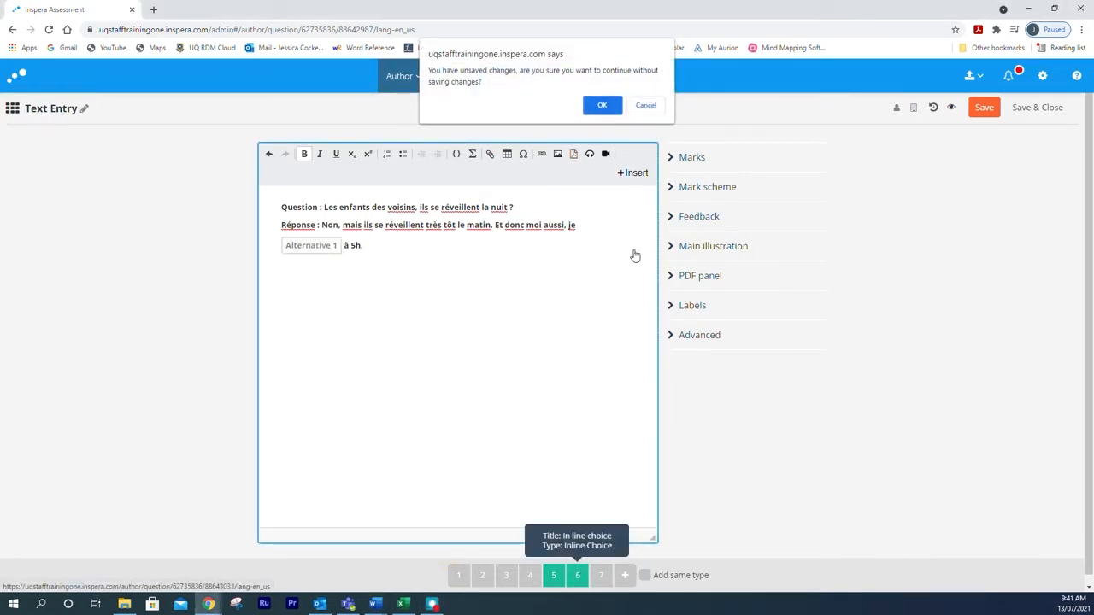
click(646, 106)
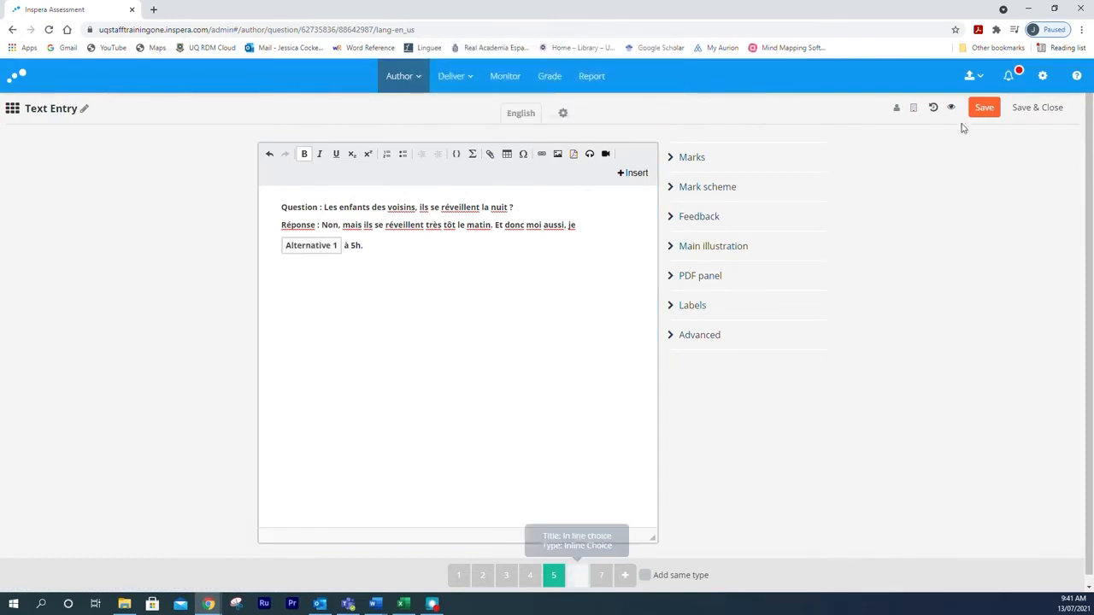
click(979, 109)
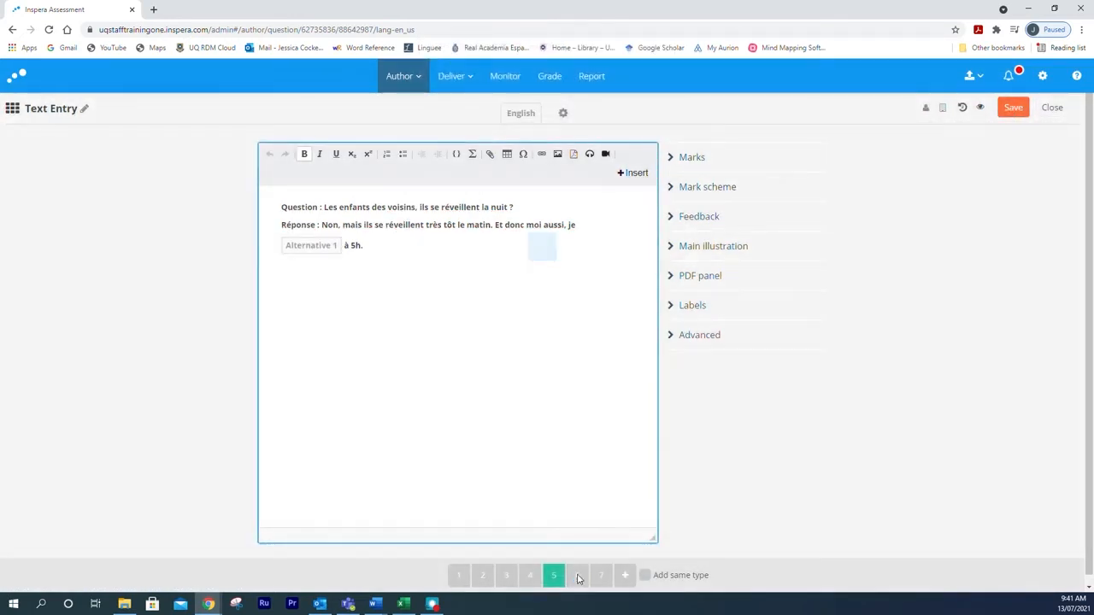
click(578, 578)
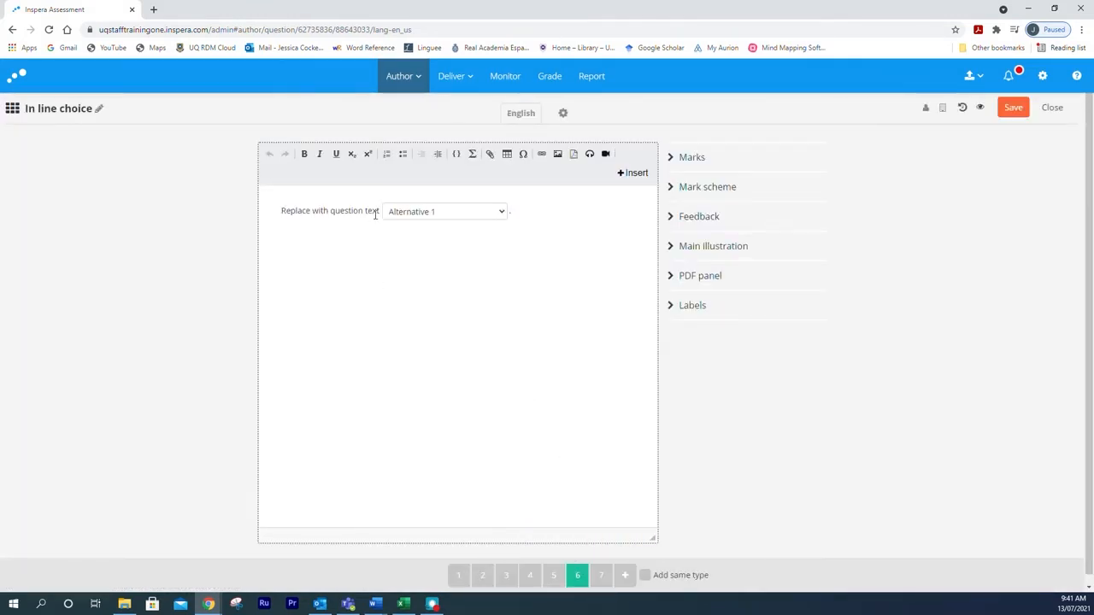
Replace the placeholder "Replace with question text" before the dropdown with "Après la fac, il" from the source document.
drag(377, 211, 286, 211)
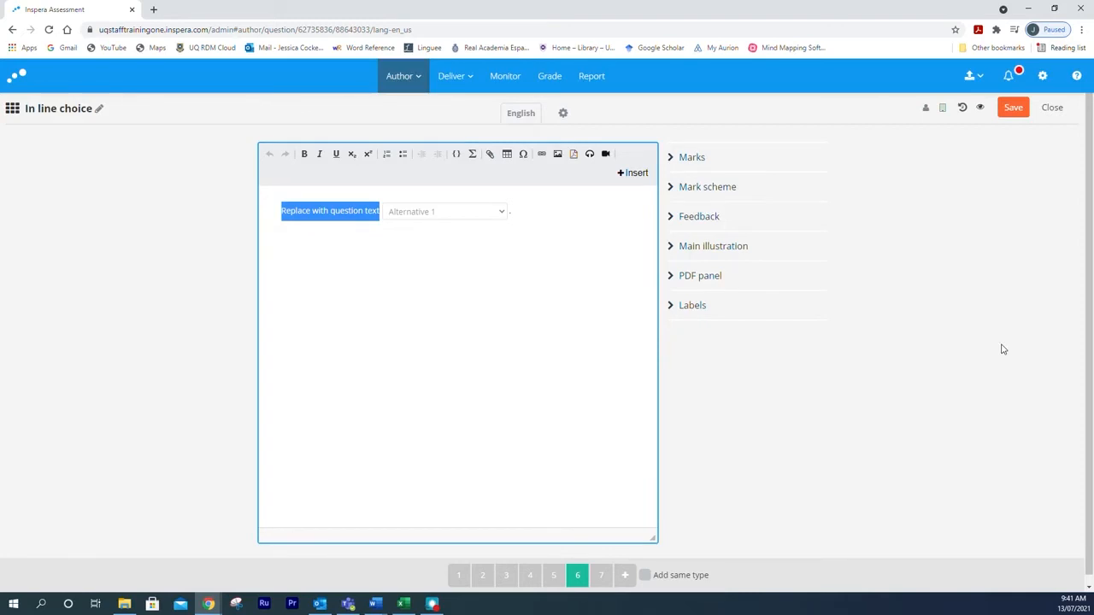
key(alt+Tab)
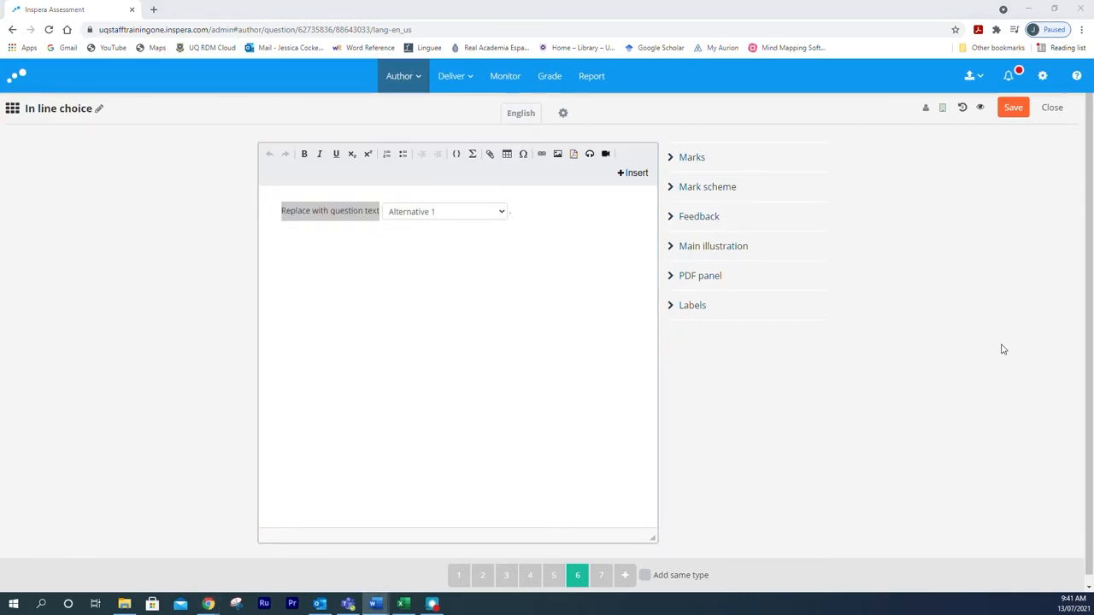
click(351, 209)
drag(378, 210, 280, 211)
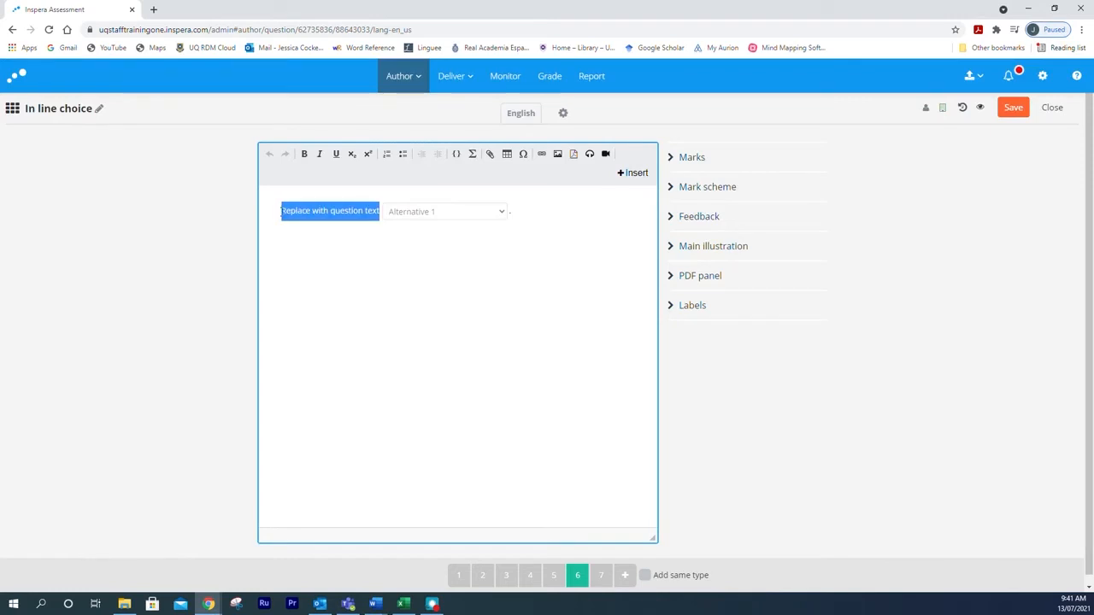
key(ctrl+v)
Add the text "le train pour" after the dropdown and insert a second dropdown gap behind it.
click(409, 221)
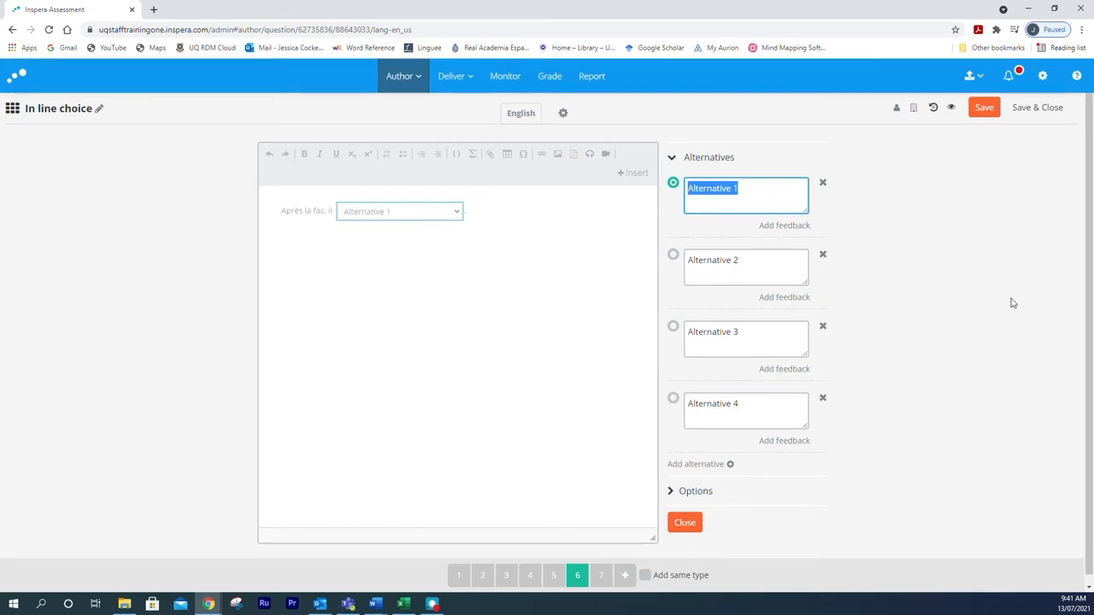
key(alt+Tab)
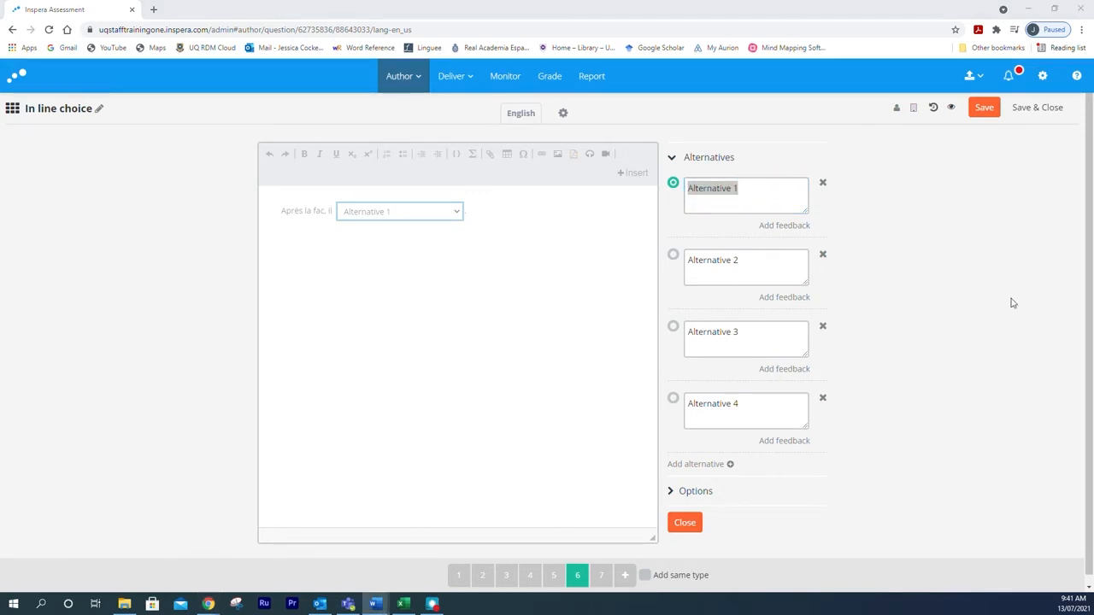
click(518, 225)
text(le train pour)
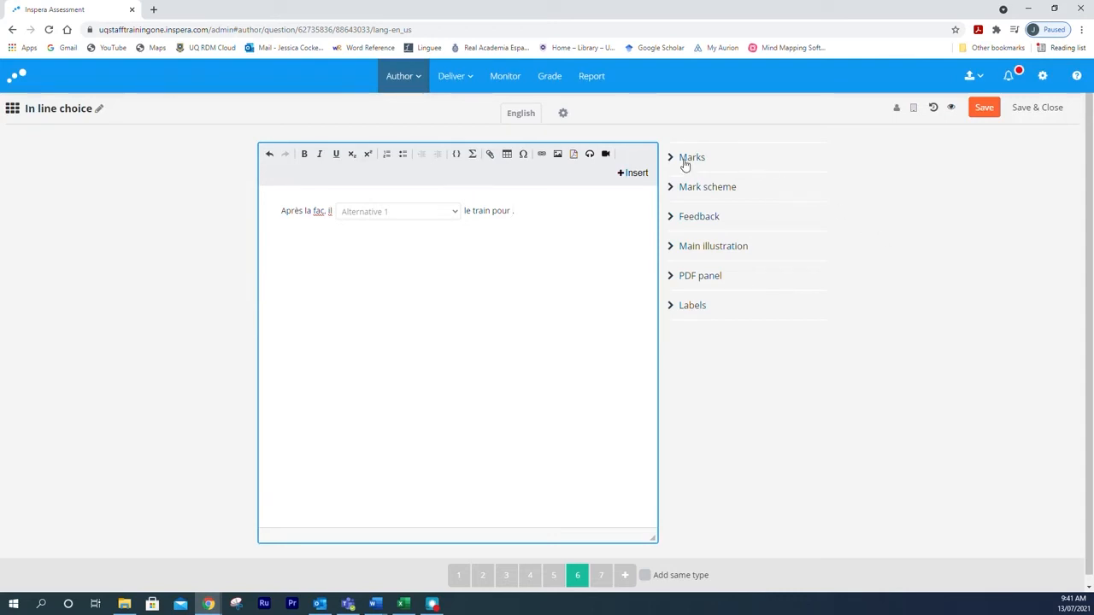
click(637, 172)
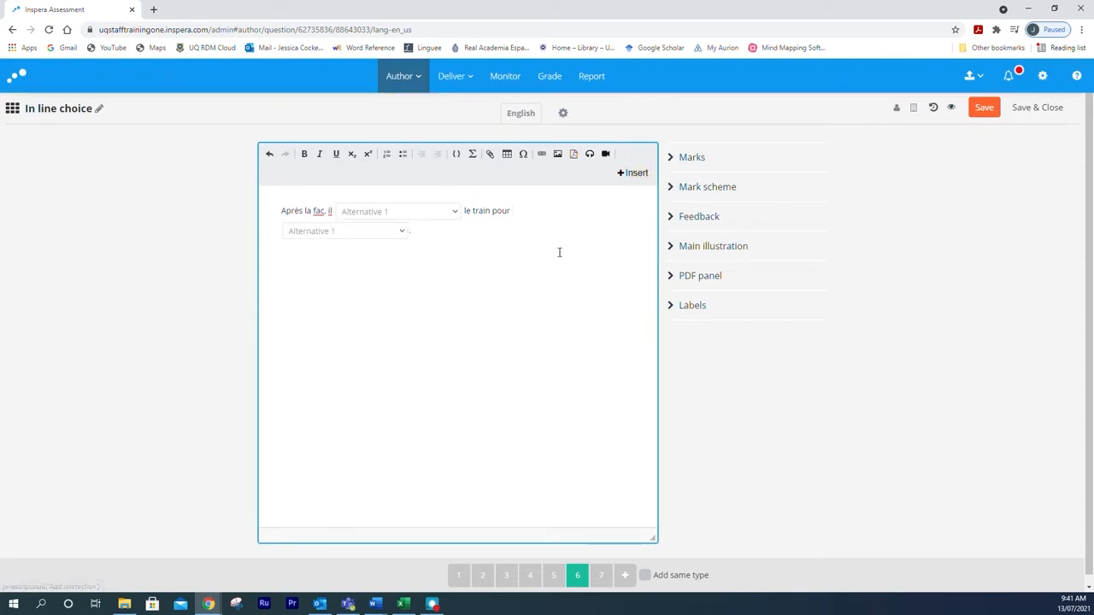
Examine the alternatives and options of both dropdown gaps, including the random order of alternatives setting.
click(387, 237)
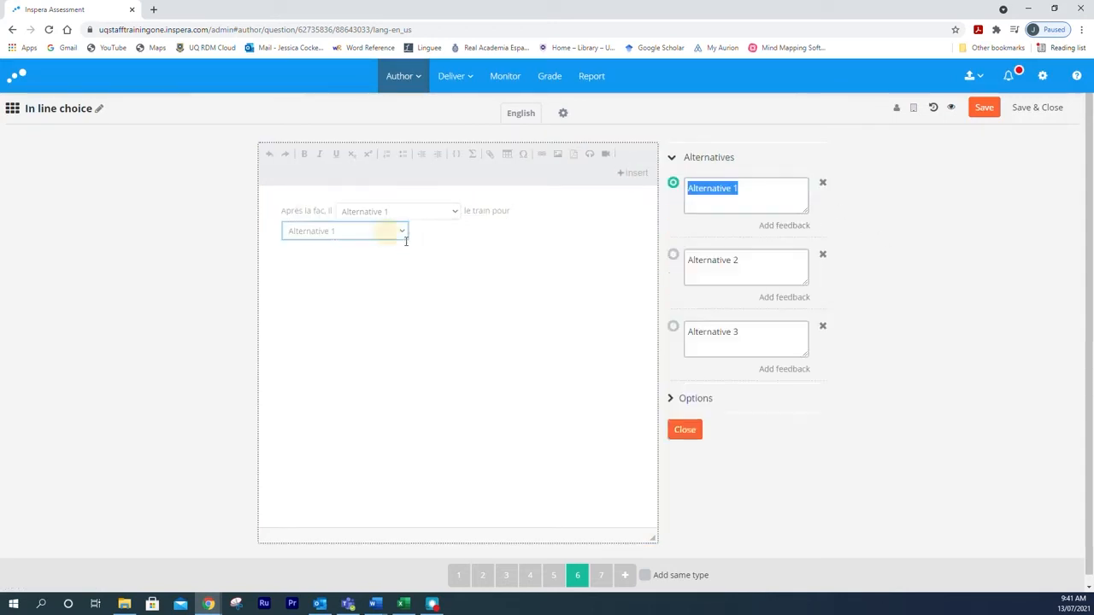
click(457, 211)
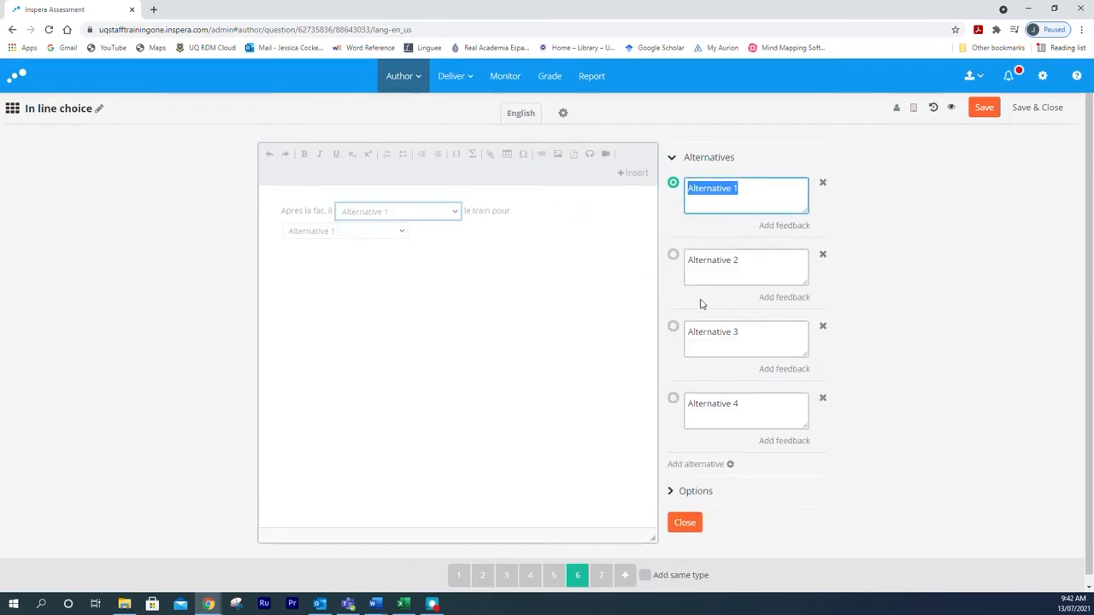
click(693, 492)
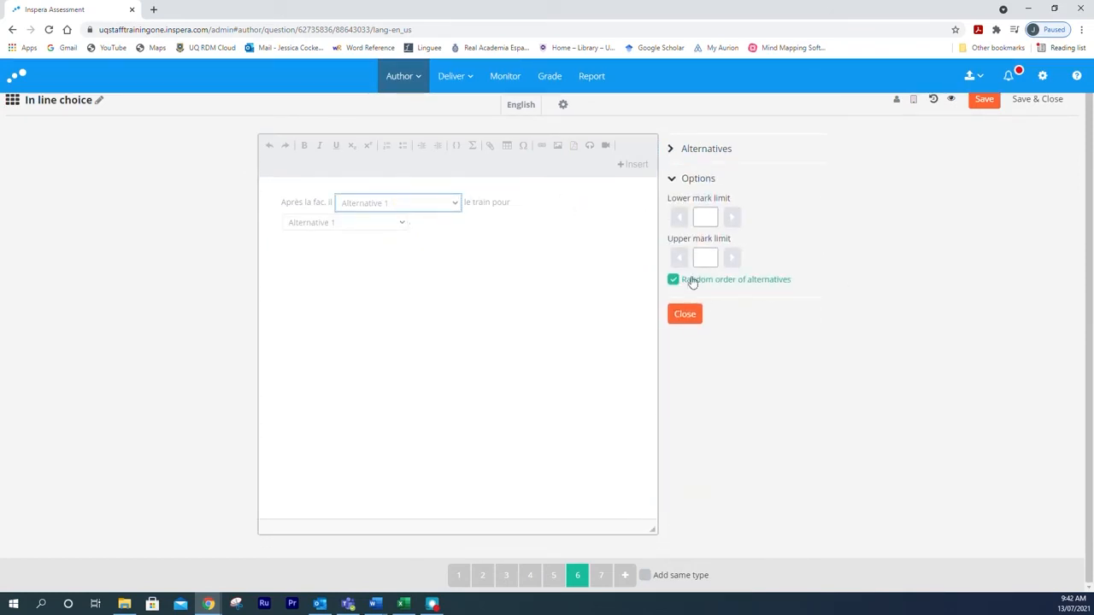
click(691, 179)
click(709, 149)
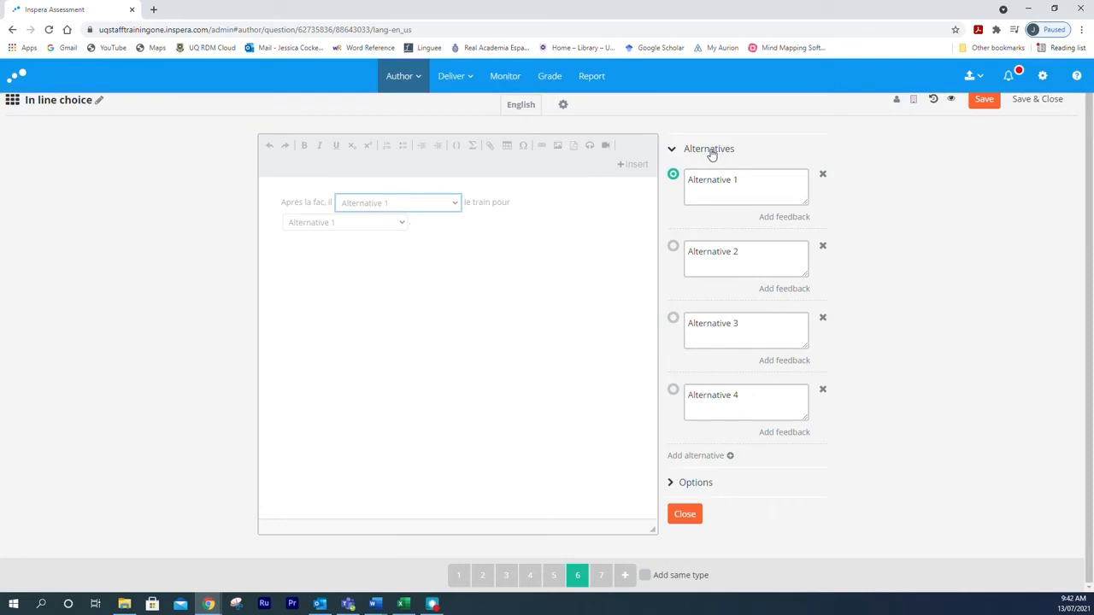
click(709, 150)
click(699, 179)
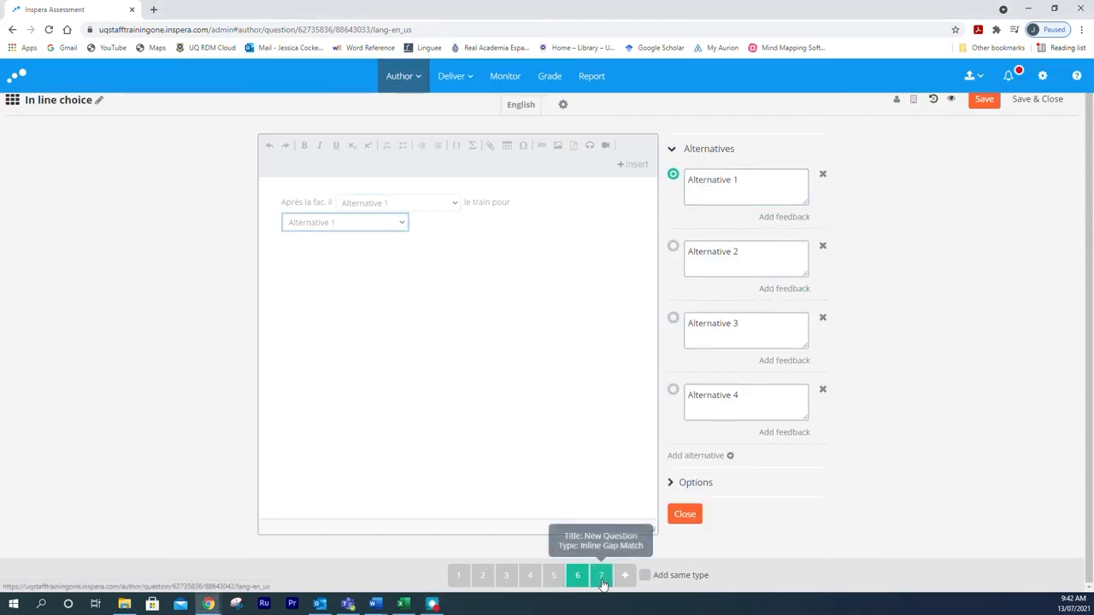
Open question 7, the Inline Gap Match question, and replace "Text for first gap" with "Après la fac,".
click(601, 577)
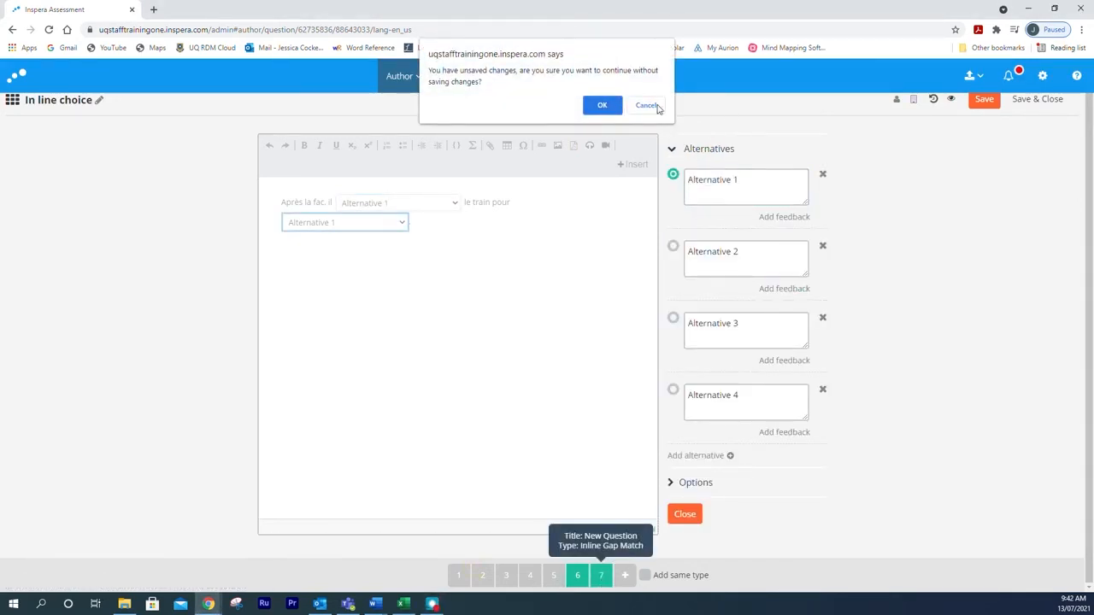
click(602, 106)
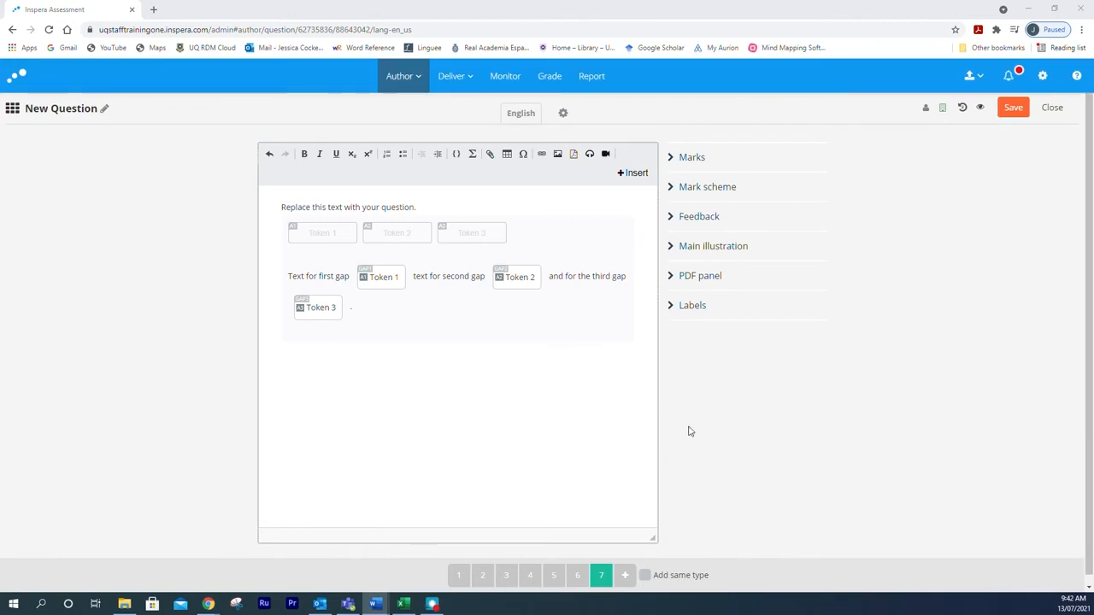
drag(348, 278, 288, 276)
text(Après la fac.)
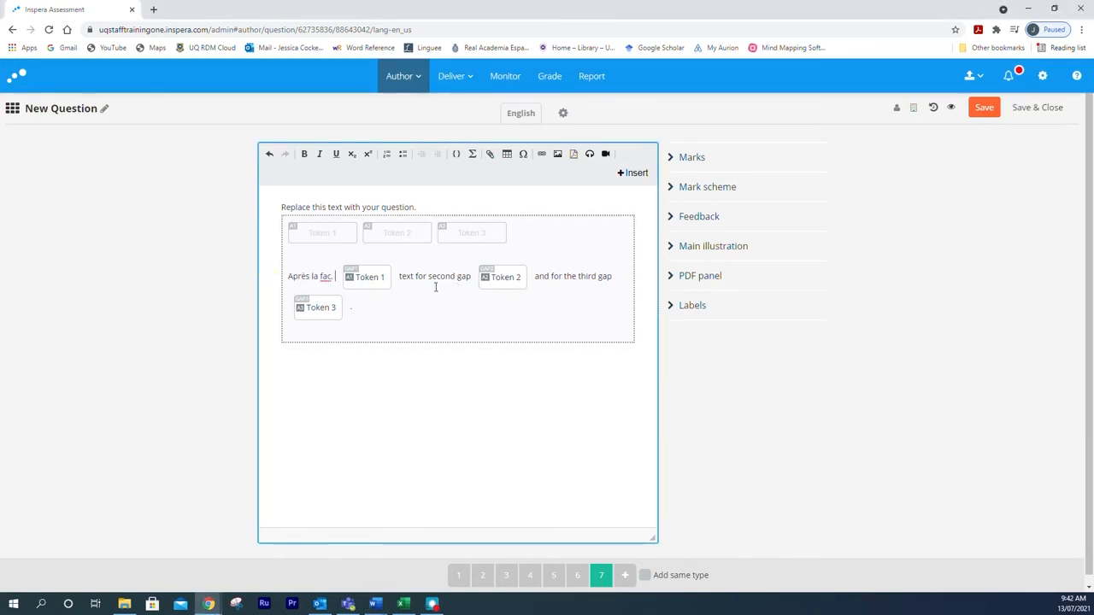
key(BackSpace)
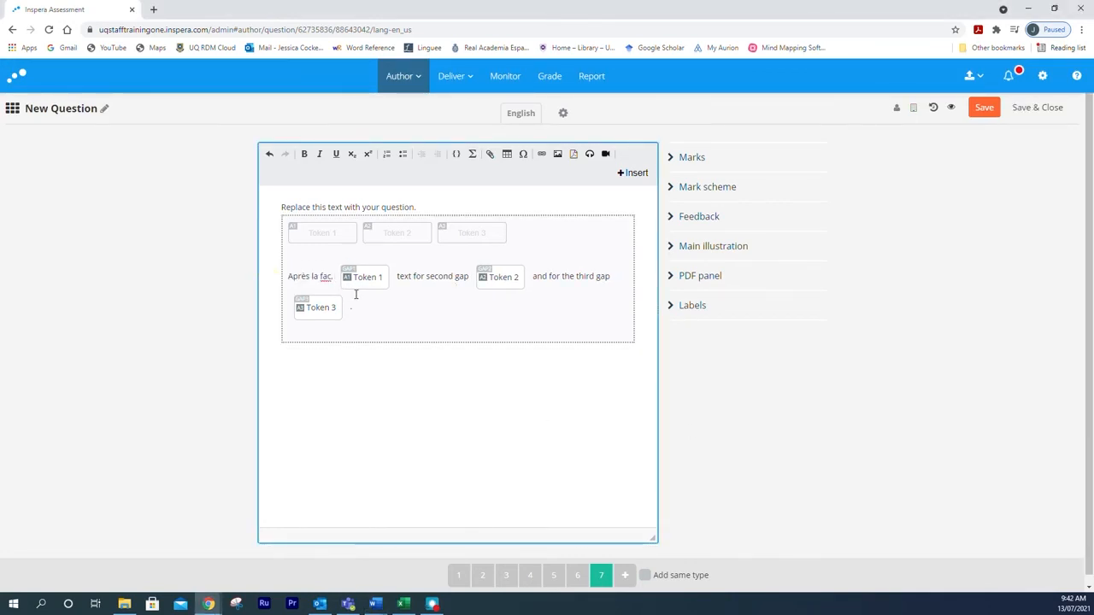
Set the correct answer of the first gap (A1) to "prend" in place of the default token text.
click(359, 276)
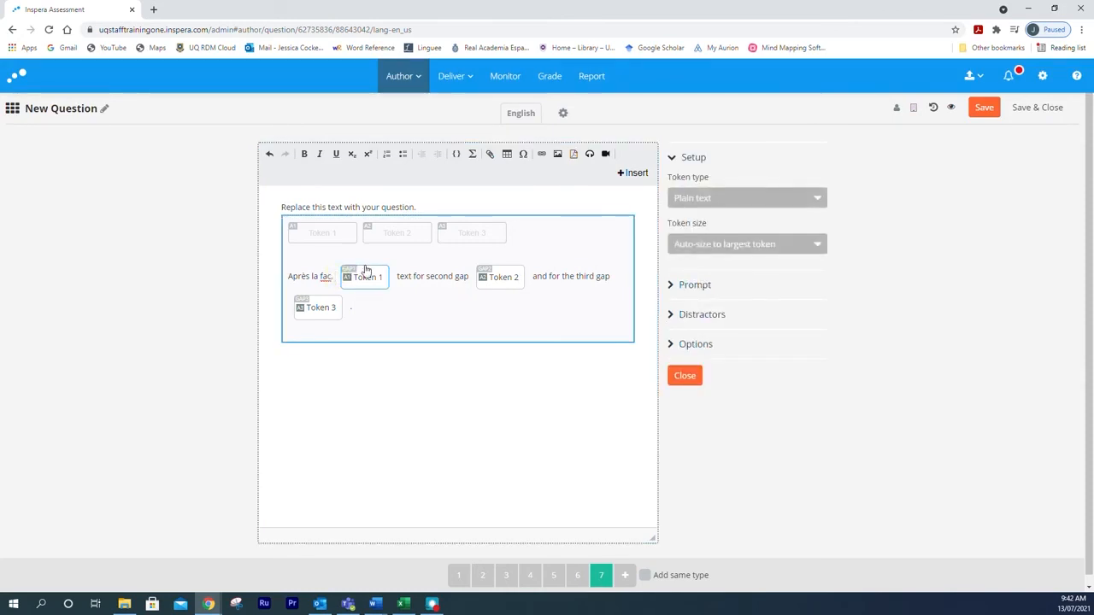
click(361, 275)
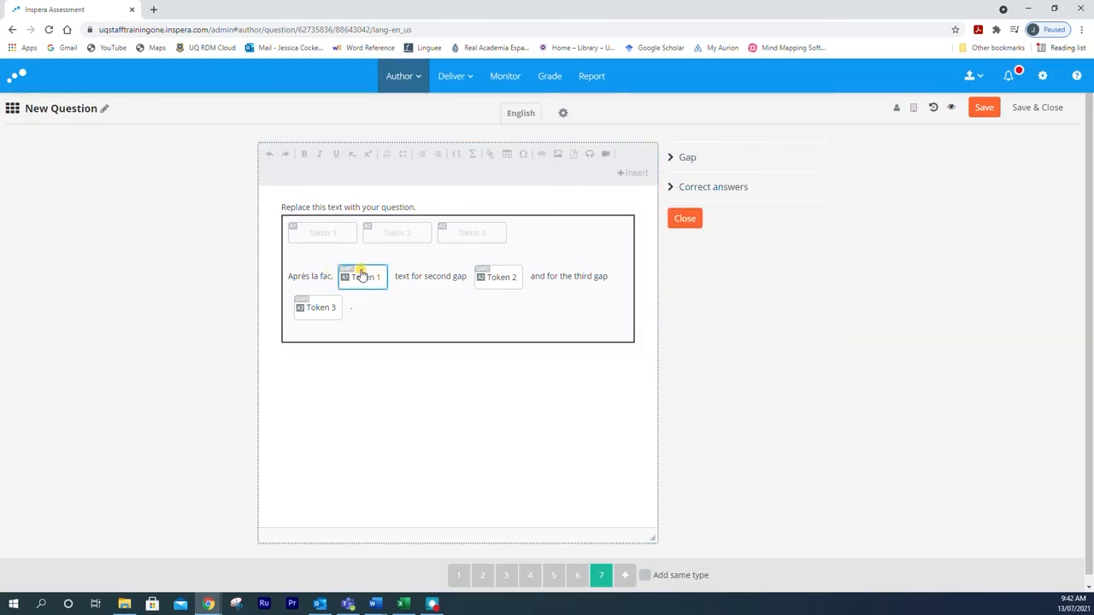
click(687, 156)
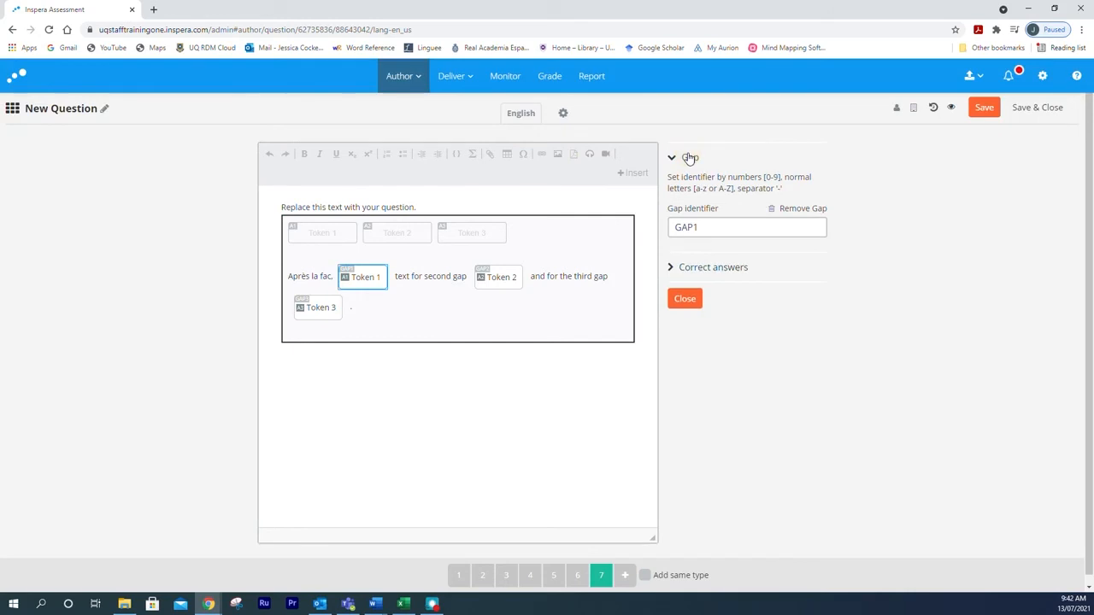
click(724, 187)
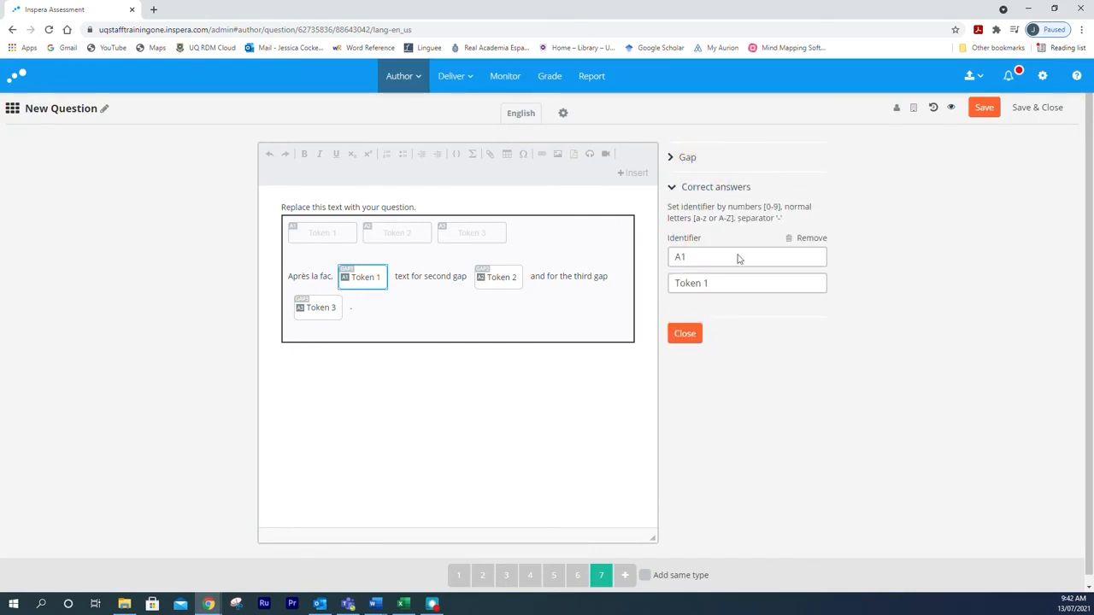
drag(749, 282, 632, 285)
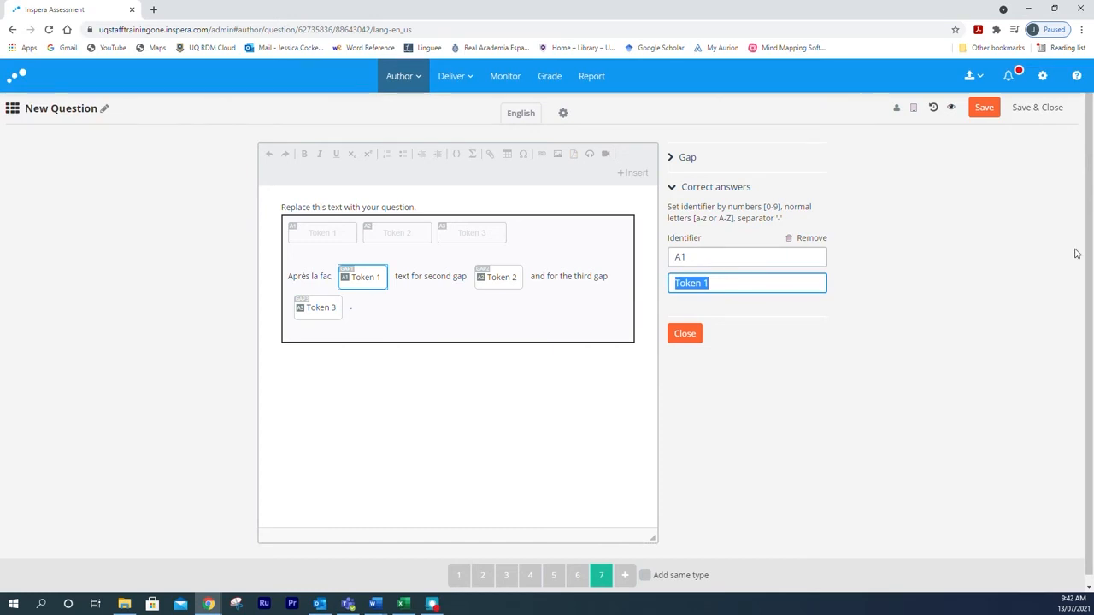
text(prend)
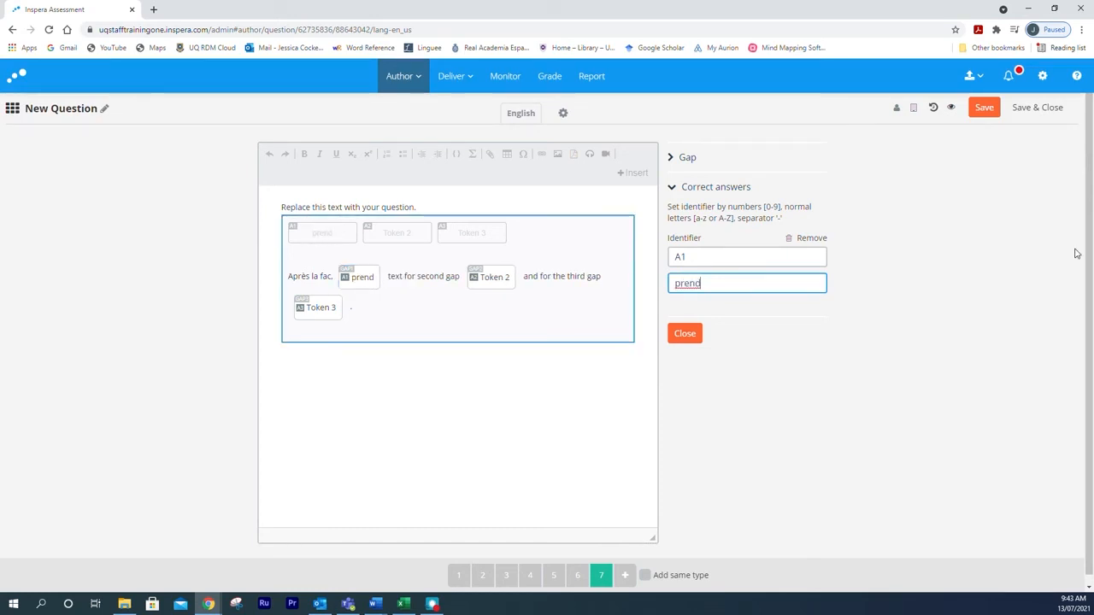
Replace the placeholder "text for second gap" between the first and second gaps with "le train pour".
key(alt+Tab)
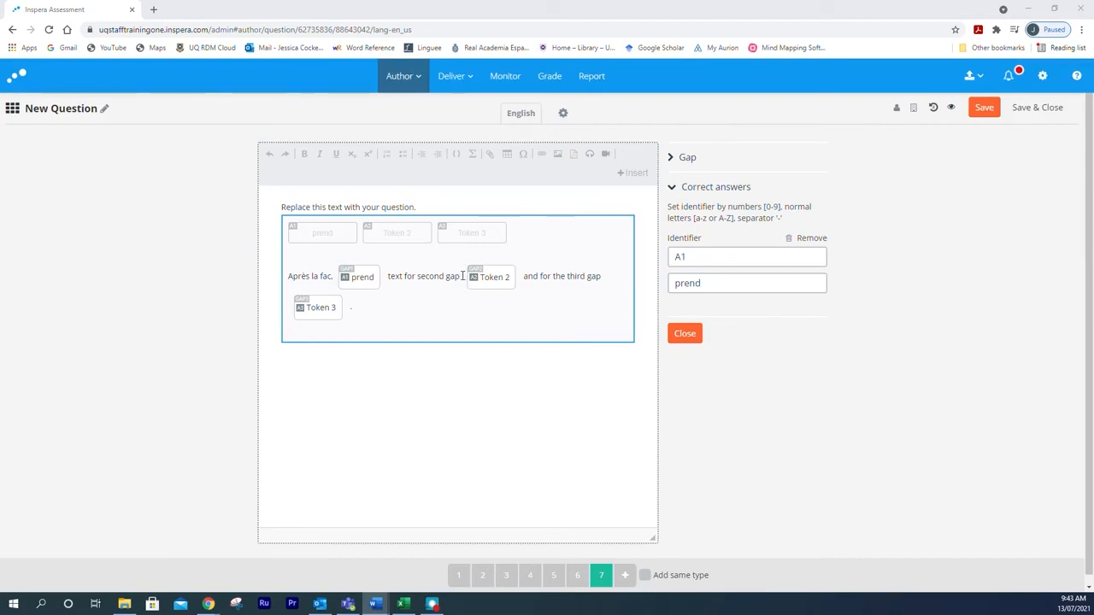
drag(463, 276, 385, 278)
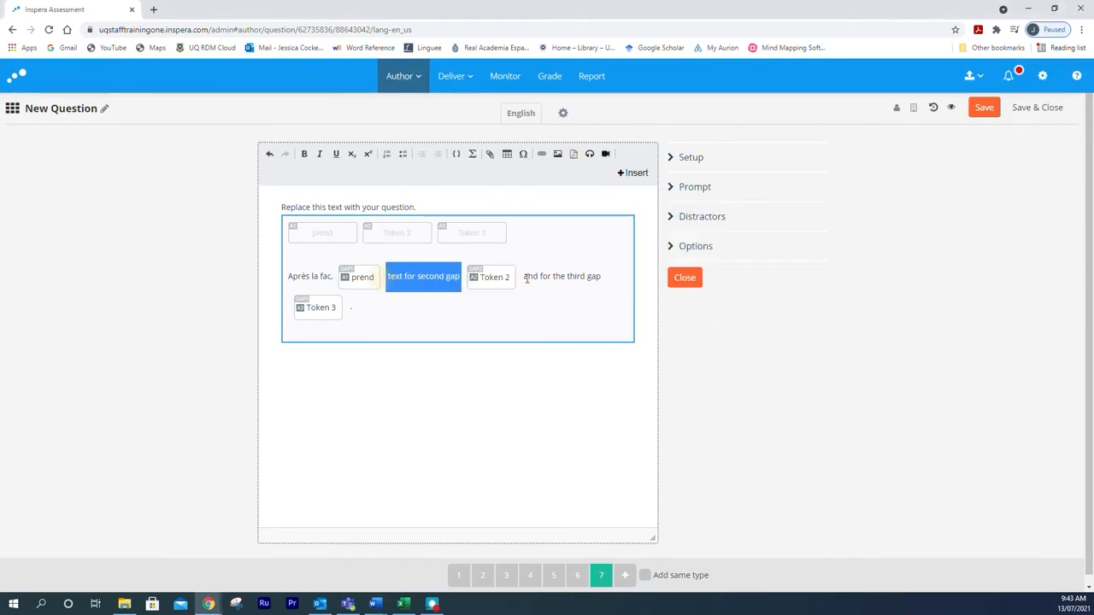
text(le train pour)
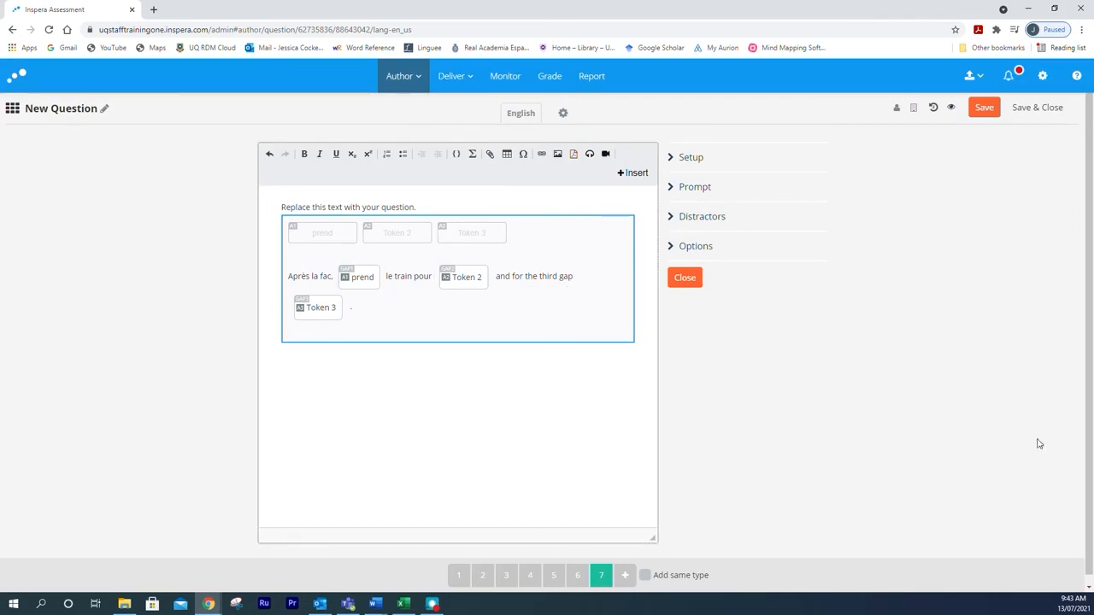
Set the correct answer of the second gap (A2) to "rentrer".
click(479, 277)
click(735, 188)
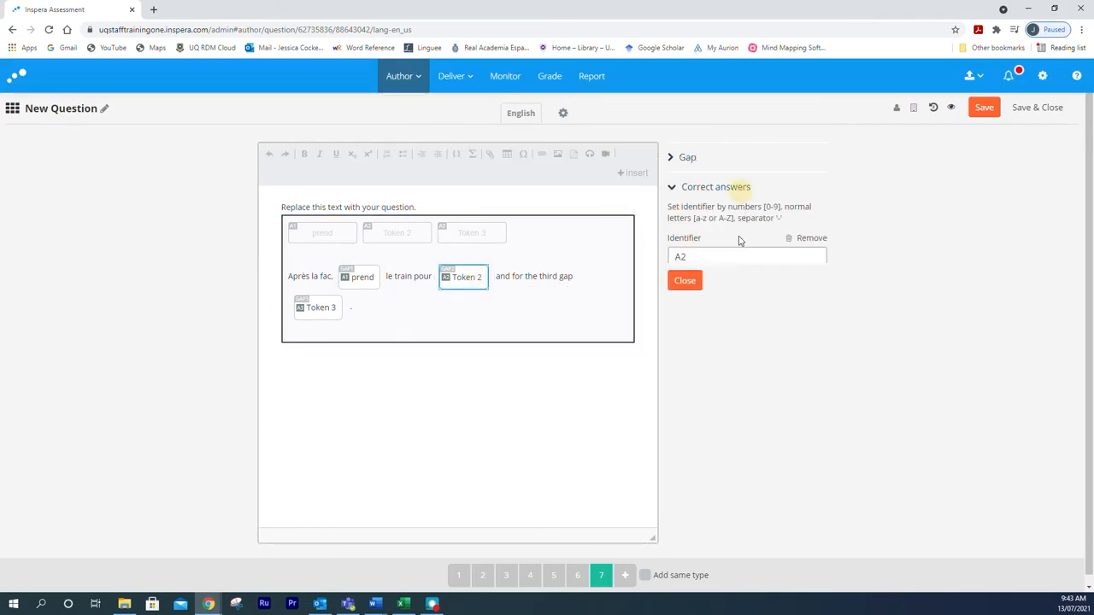
click(723, 282)
key(ctrl+a)
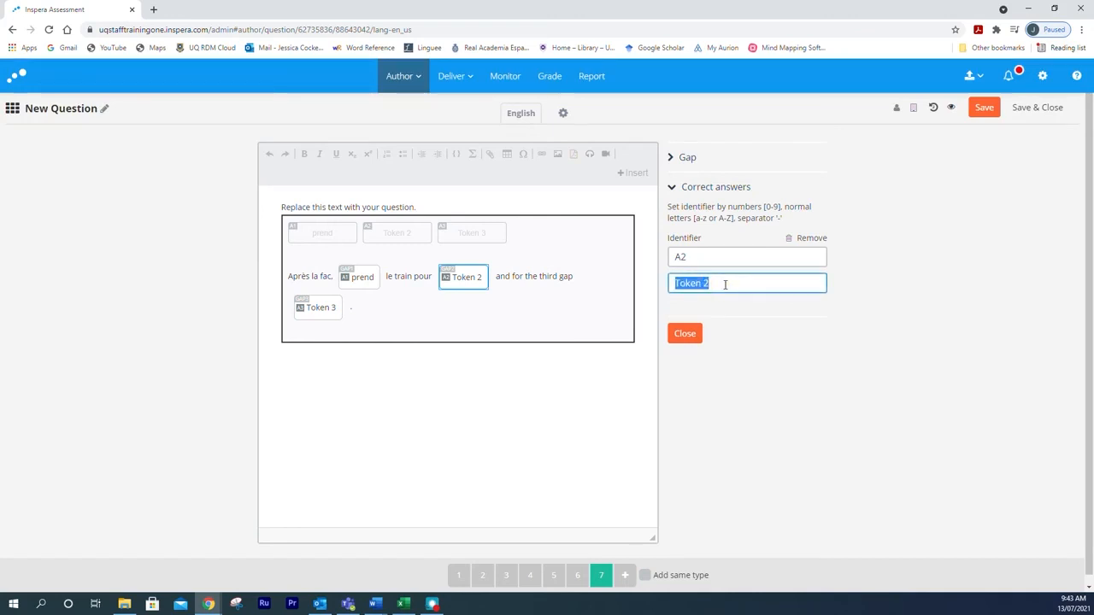
text(rentrer)
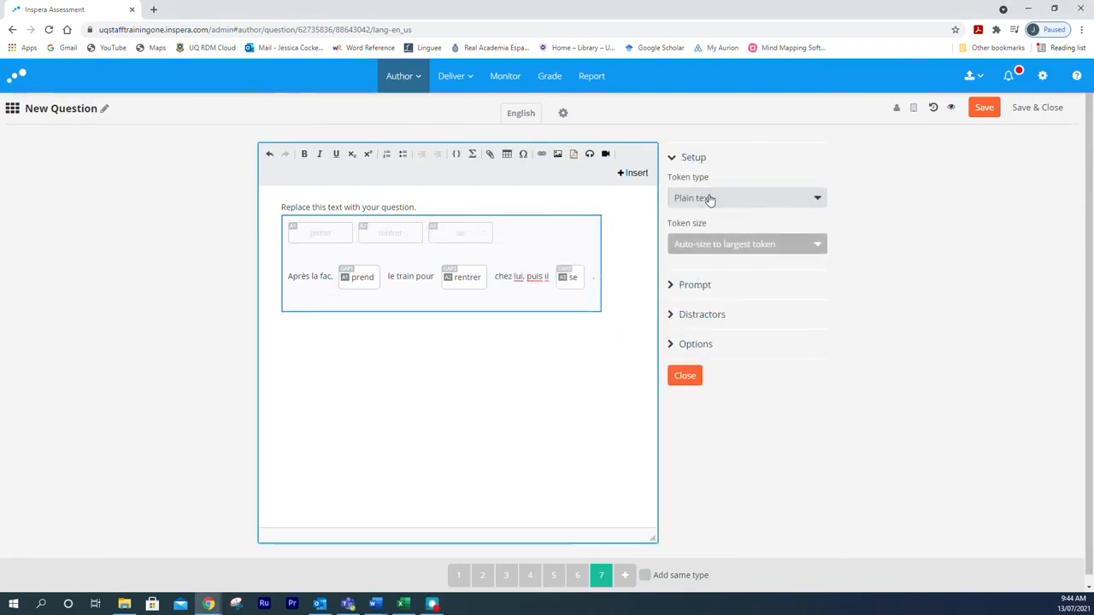
Examine the token size choices of the gap match interaction and the gap and correct answer settings of the third gap.
click(752, 253)
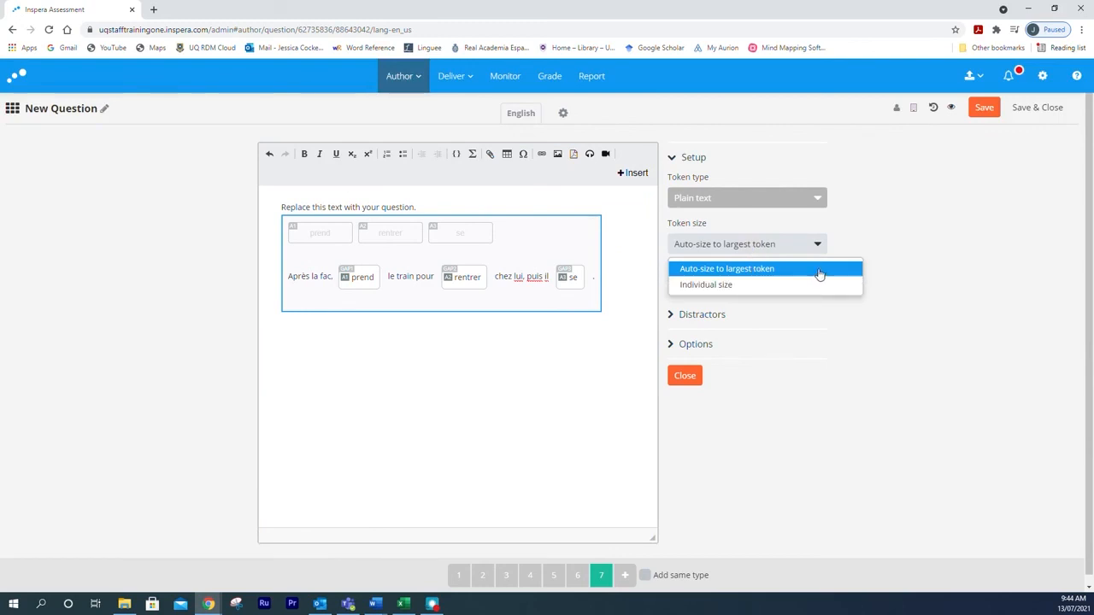
click(699, 157)
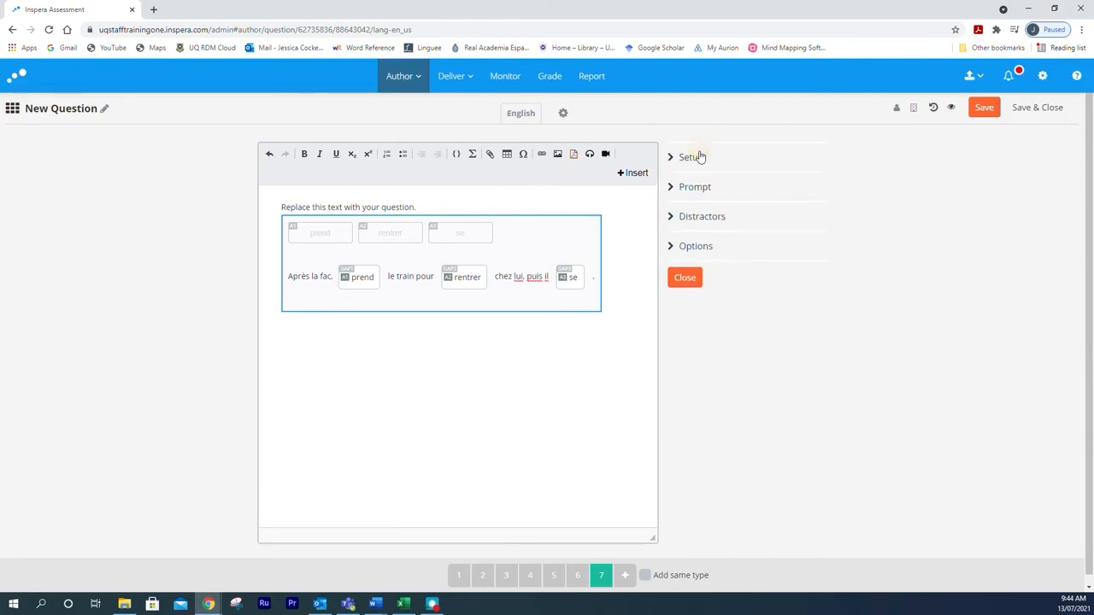
click(588, 292)
click(578, 287)
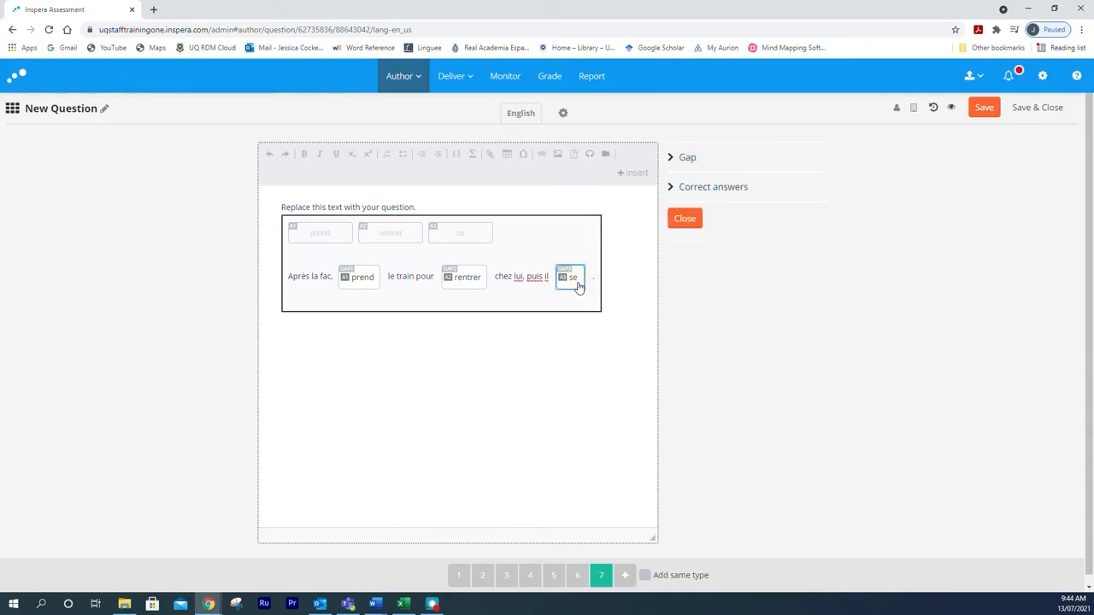
click(735, 161)
click(735, 159)
click(739, 193)
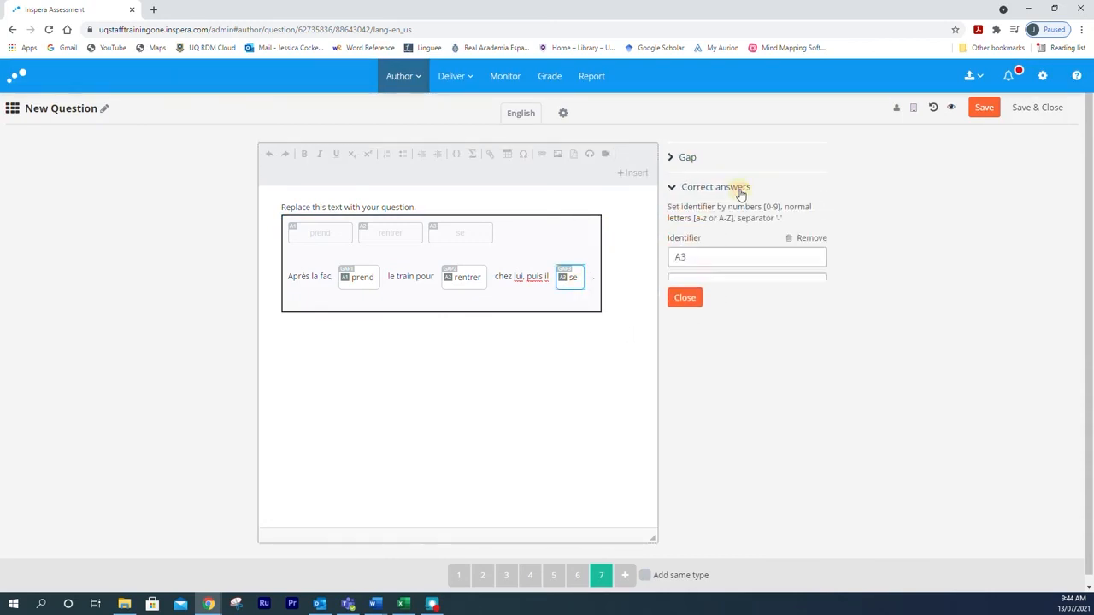
click(740, 189)
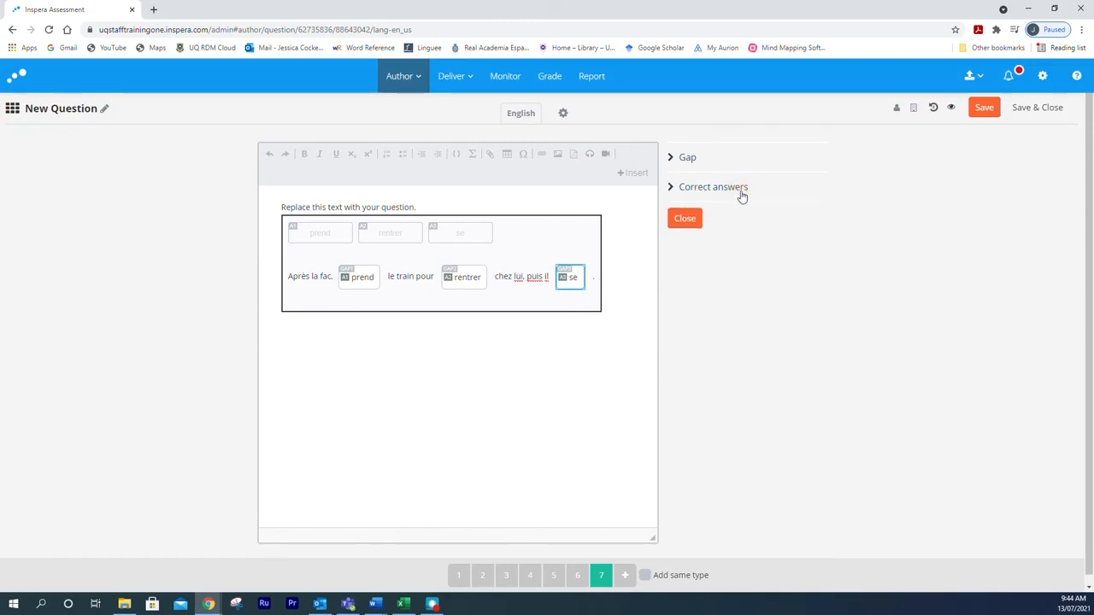